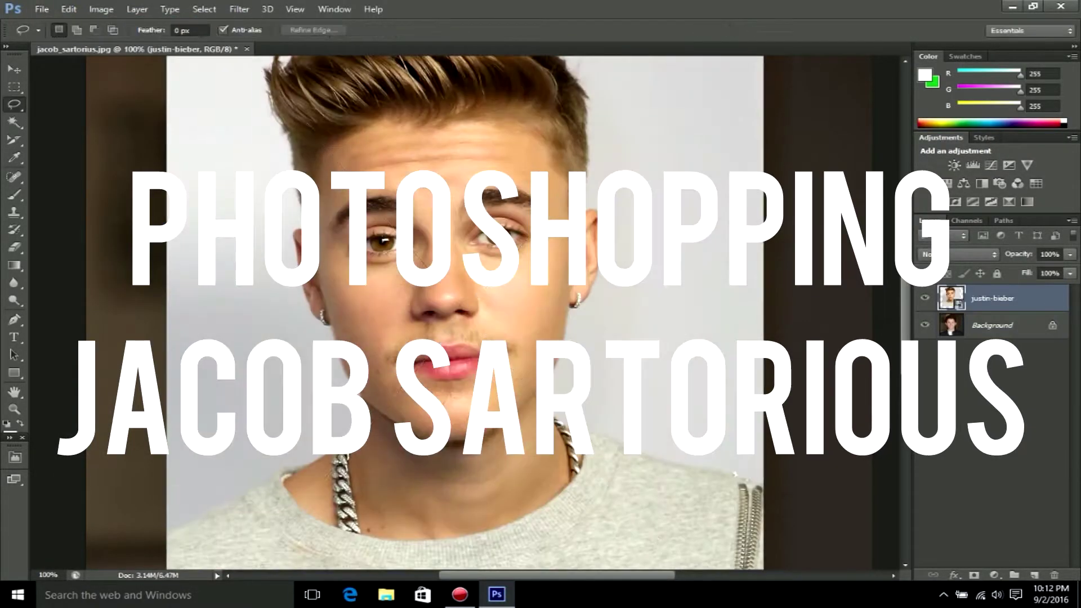
Step: Trace a freehand lasso selection around the face
left_click_drag(322, 262, 329, 307)
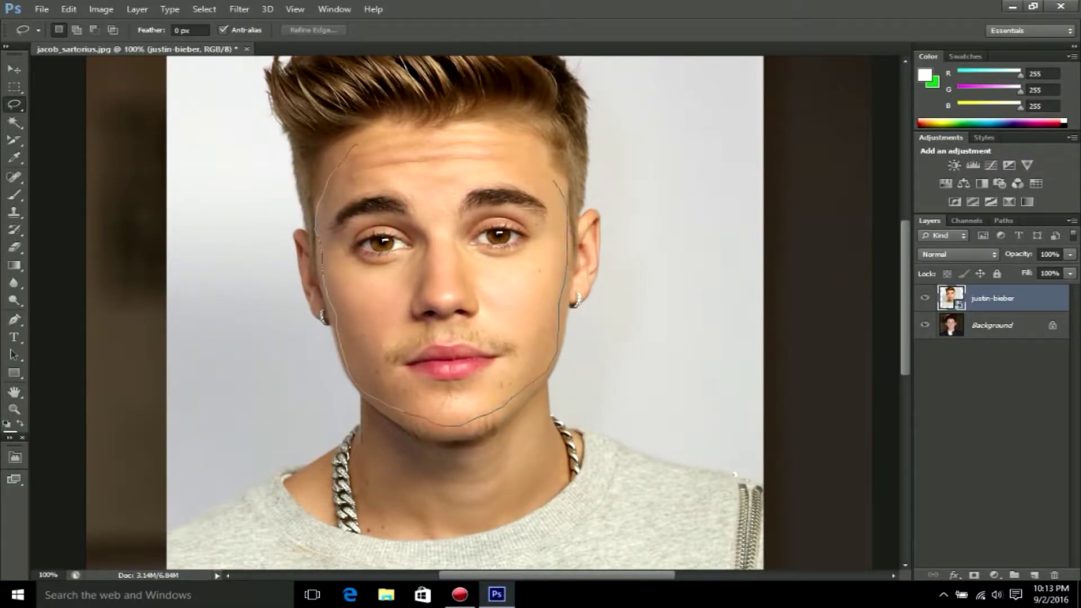
left_click_drag(445, 264, 442, 162)
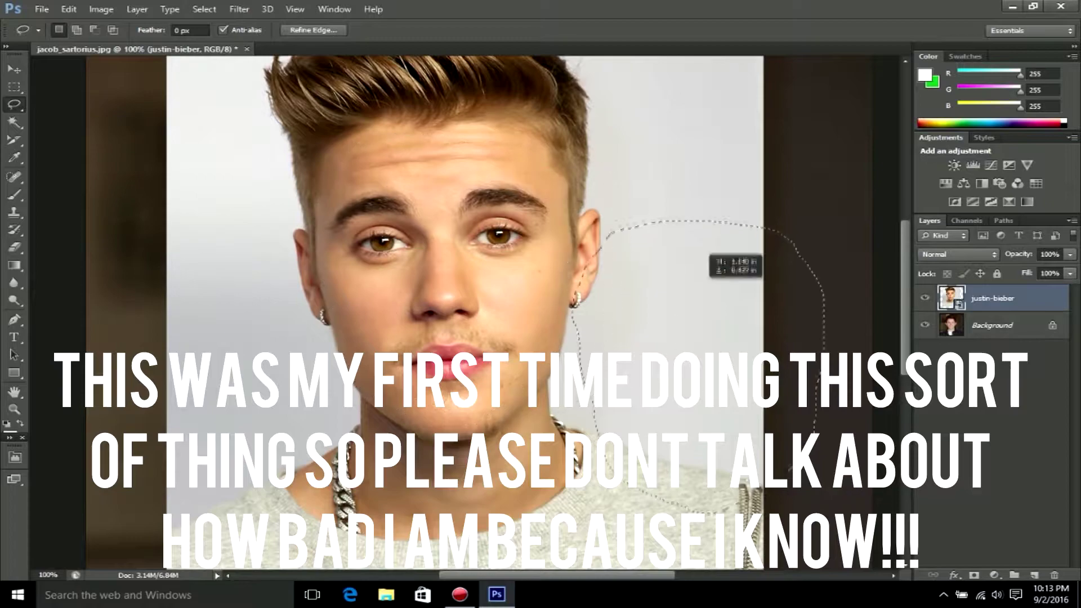
key("ctrl+d")
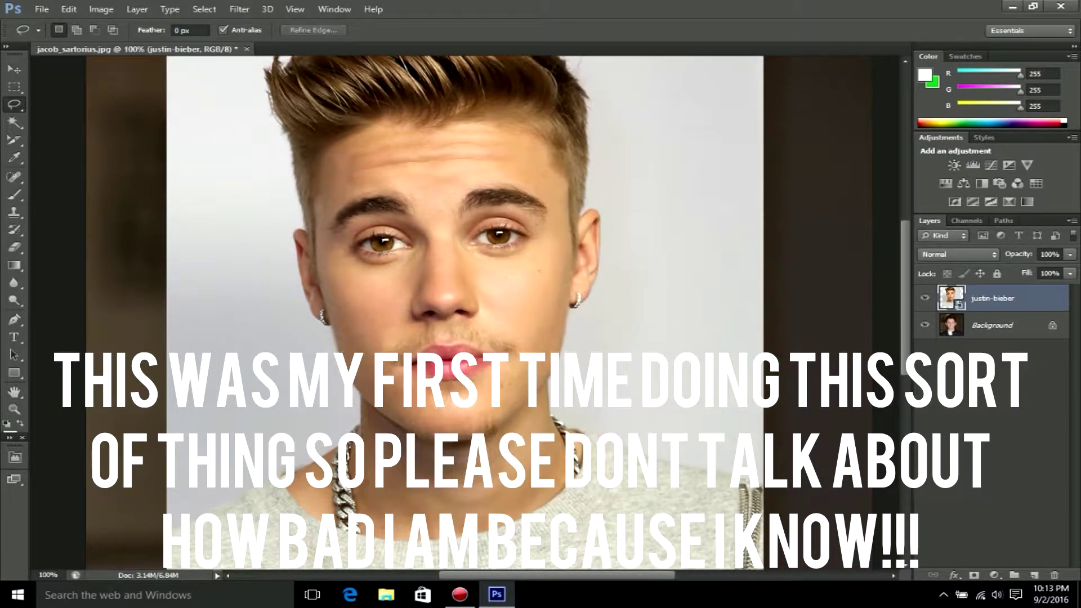
right_click(518, 260)
left_click(555, 270)
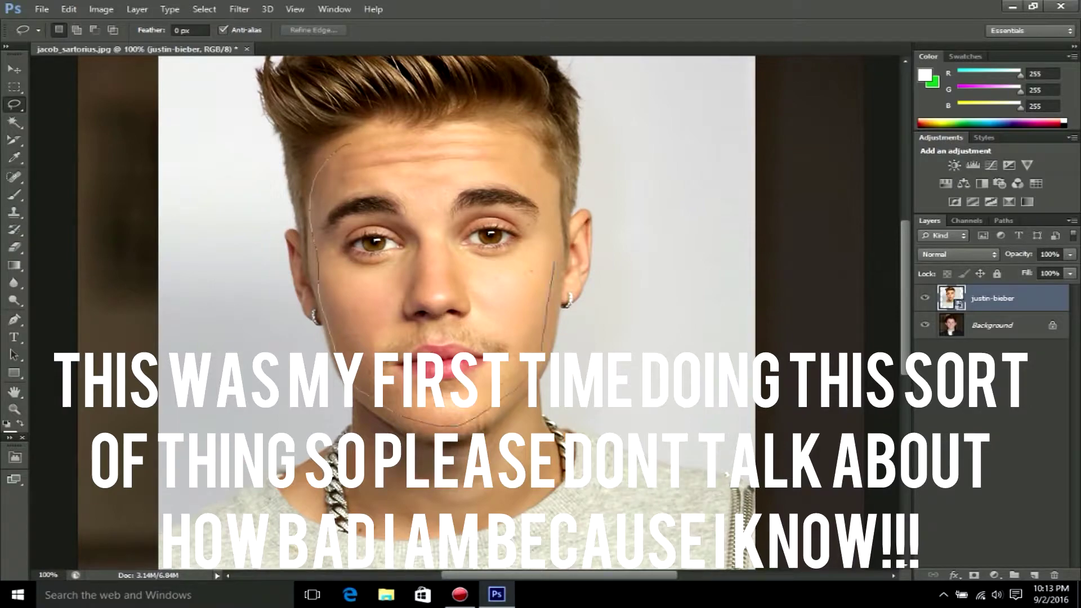
Step: Add an empty Layer 1, then copy the face selection onto a new layer
right_click(429, 169)
left_click(450, 309)
key("Return")
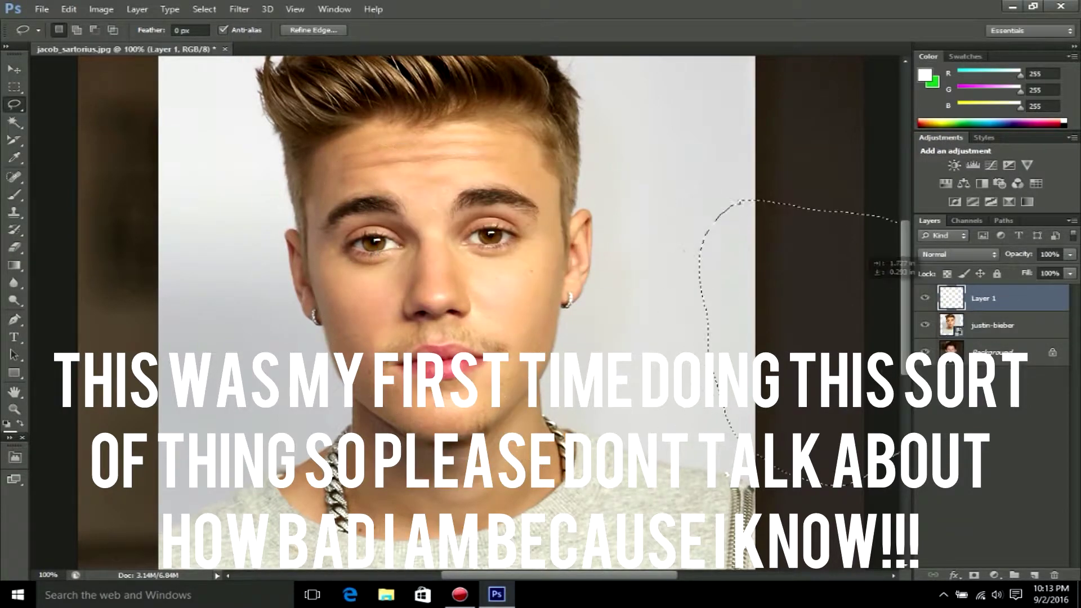
left_click_drag(434, 253, 636, 310)
key("ctrl+z")
right_click(412, 264)
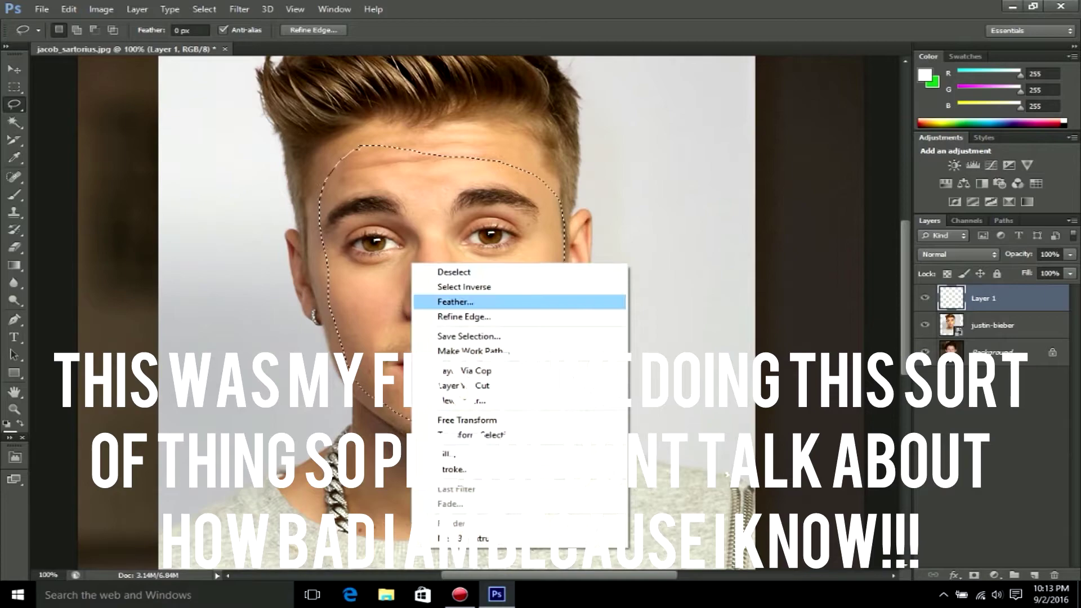
left_click(461, 371)
Step: Copy the face from justin-bieber onto its own layer, then delete Layer 1 and justin-bieber
left_click(540, 232)
right_click(393, 273)
left_click(992, 325)
right_click(482, 234)
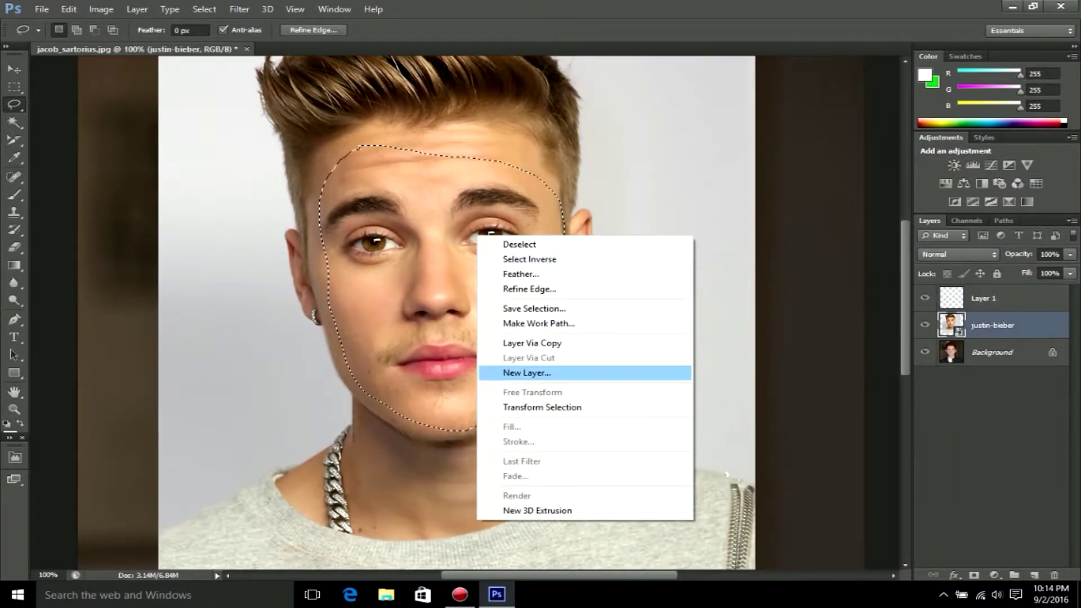
left_click(507, 342)
left_click(983, 298)
left_click(992, 352, "ctrl")
key("Delete")
Step: Move the pasted face layer down over the face underneath
key("v")
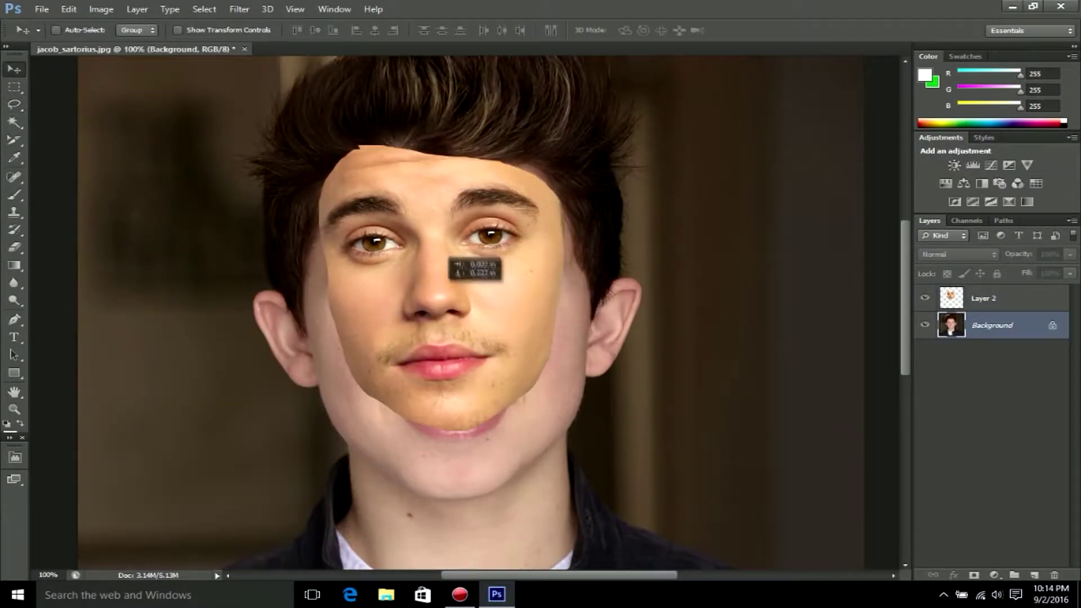
left_click_drag(439, 248, 448, 252)
left_click(548, 228)
left_click(983, 299)
left_click_drag(389, 228, 388, 264)
right_click(386, 265)
key("Escape")
Step: Select a rectangle around the face and try spot healing, undoing the strokes
key("m")
left_click_drag(298, 185, 611, 432)
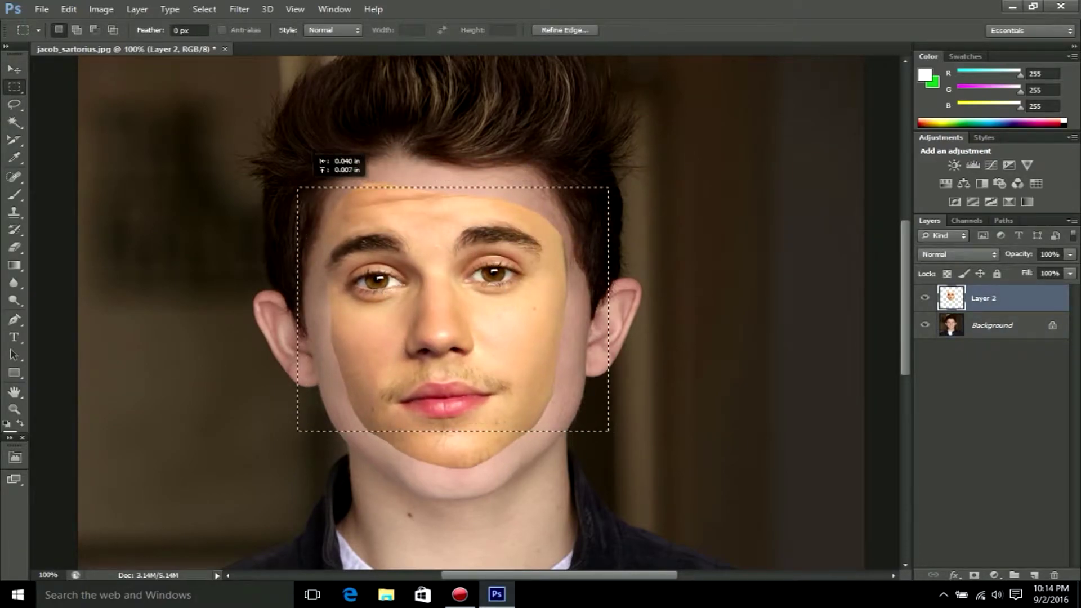
key("j")
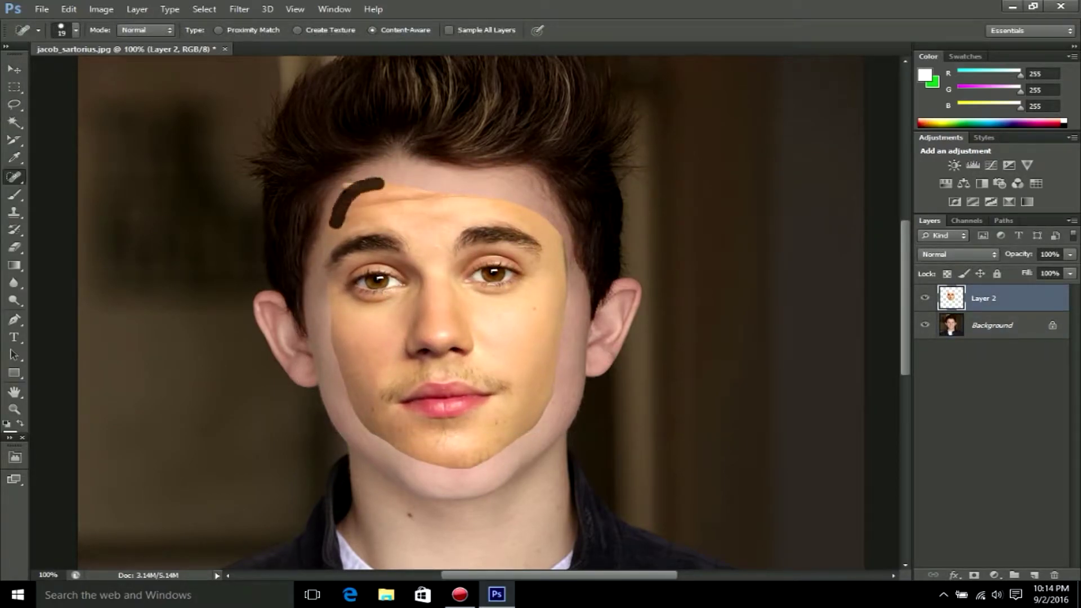
key("alt+bracketleft")
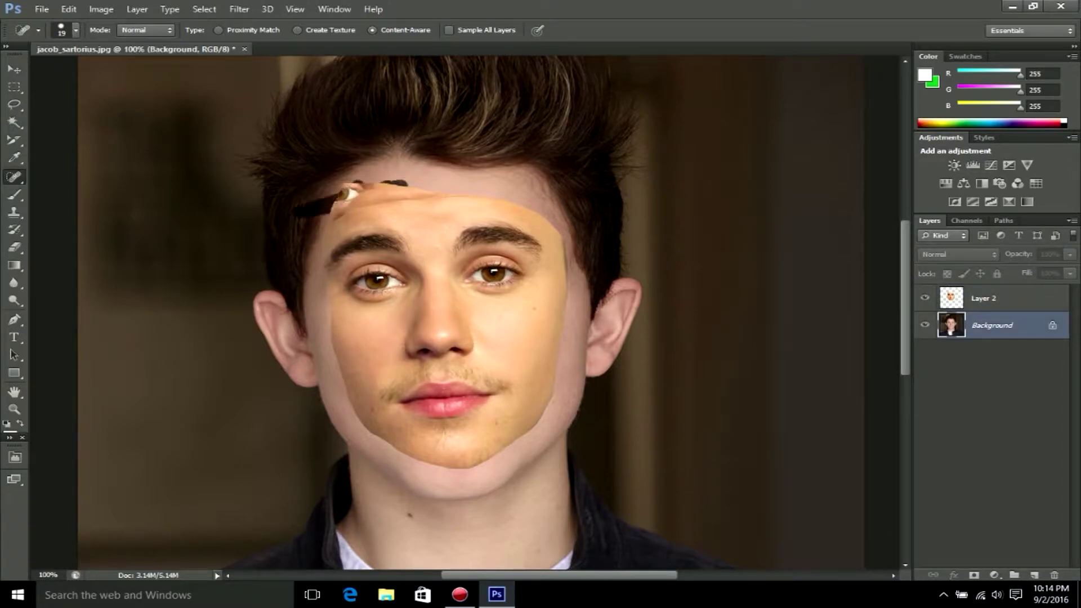
key("ctrl+alt+z")
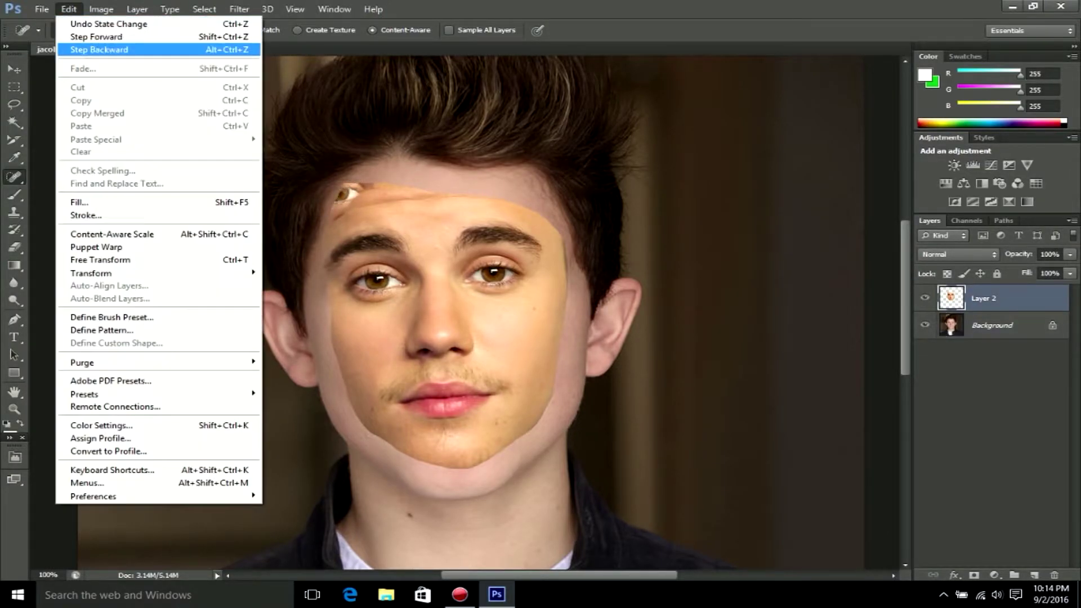
key("ctrl+alt+z")
key("alt+bracketleft")
Step: Add an empty Layer 3 above the face and heal seams on cheeks, forehead and eyes
key("ctrl+shift+alt+n")
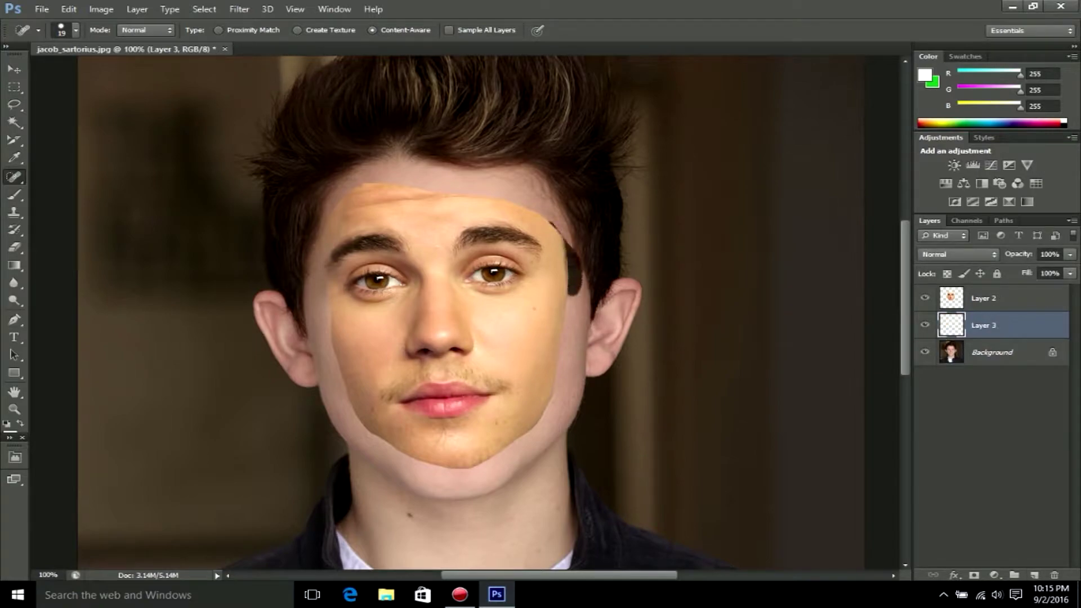
key("ctrl+bracketright")
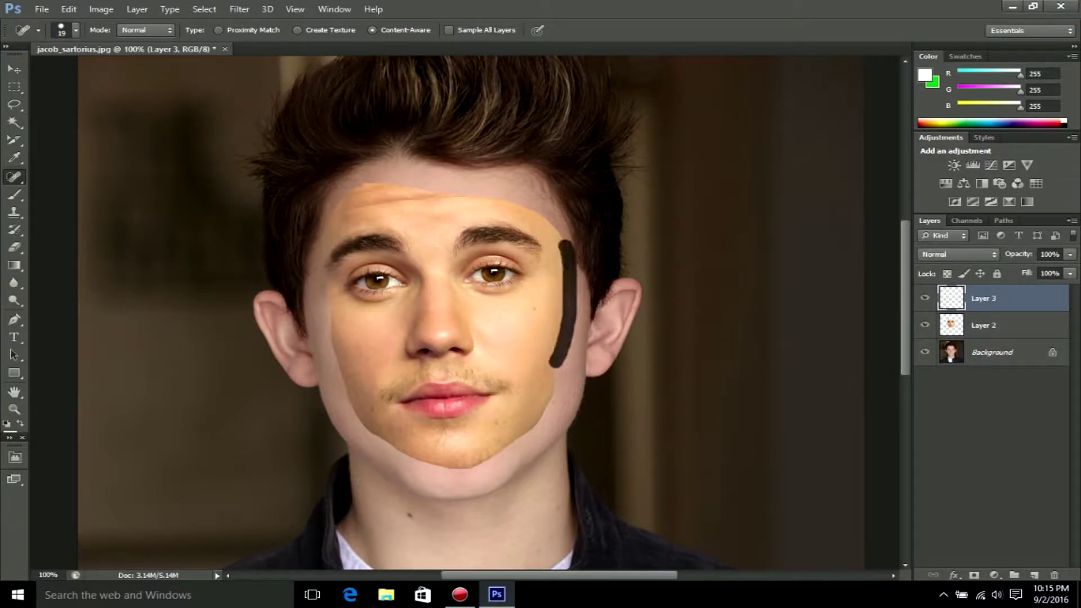
left_click_drag(555, 350, 438, 464)
left_click_drag(383, 186, 326, 187)
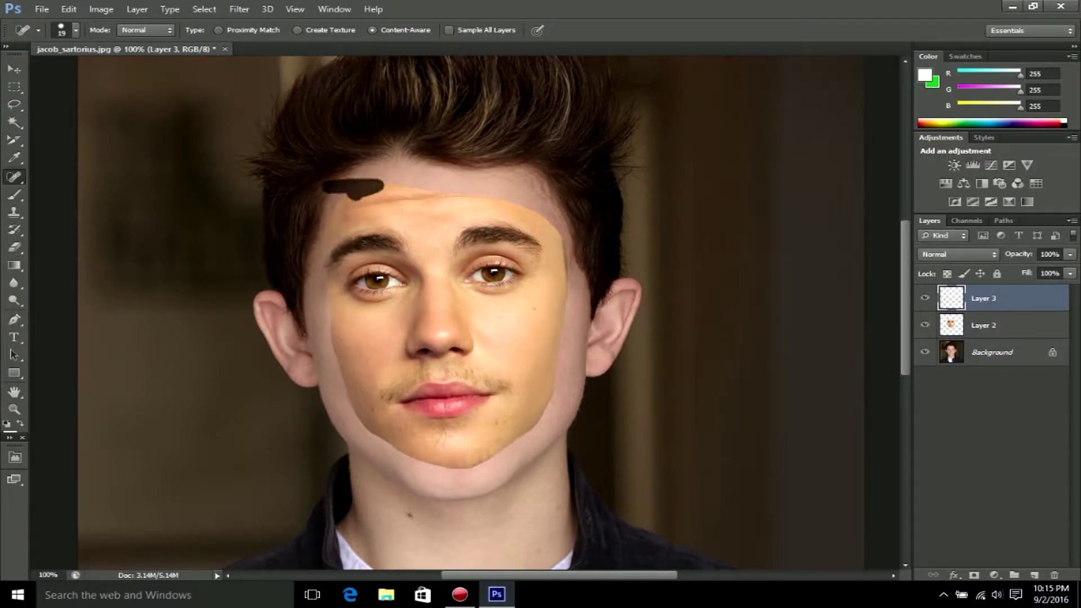
left_click_drag(555, 225, 541, 321)
left_click_drag(557, 284, 416, 261)
left_click_drag(357, 315, 358, 445)
Step: Convert the Background into a regular Layer 0
right_click(1006, 325)
key("Escape")
right_click(1053, 352)
left_click(877, 77)
key("Return")
Step: Heal the right jaw seam, then merge Layer 2 with Layer 0
left_click(990, 297)
mouse_move(563, 268)
left_mouse_down()
mouse_move(557, 304)
mouse_move(394, 348)
left_mouse_up()
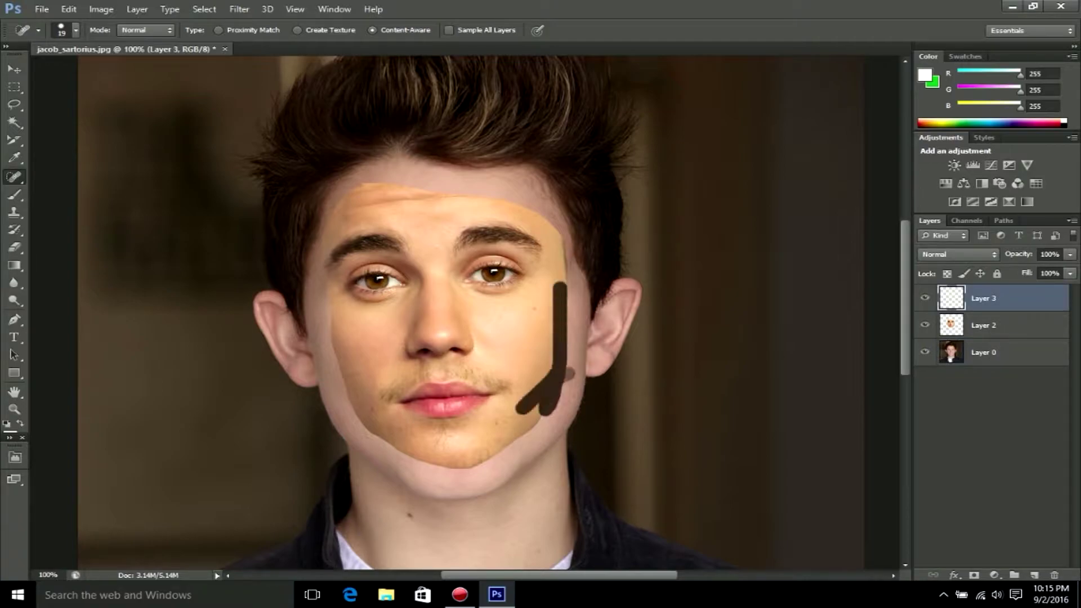
left_click(990, 325)
left_click(991, 352)
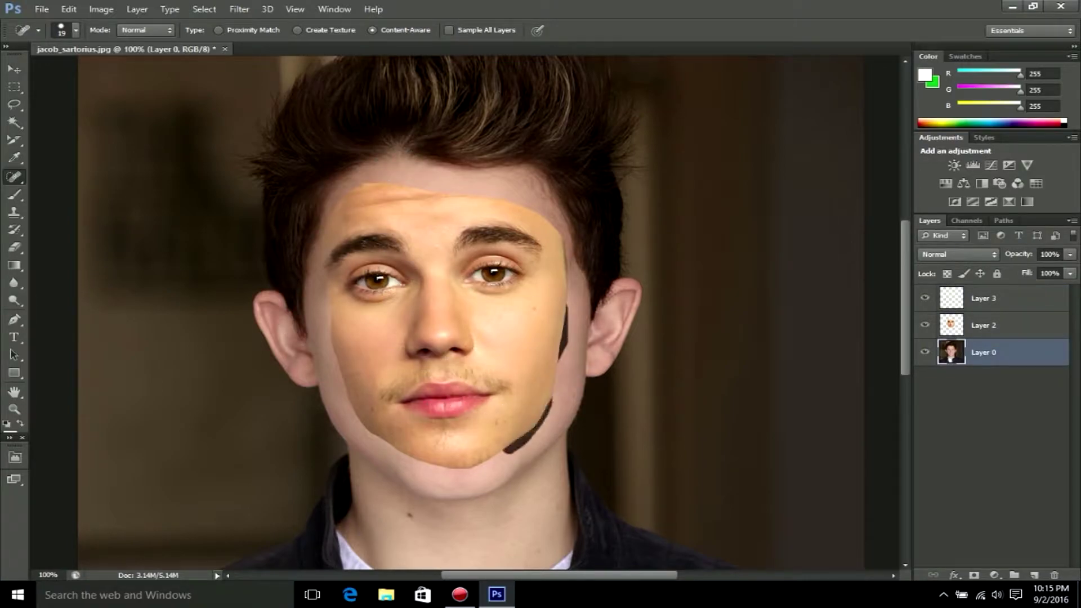
left_click(990, 324, "ctrl")
right_click(1018, 337)
left_click(870, 383)
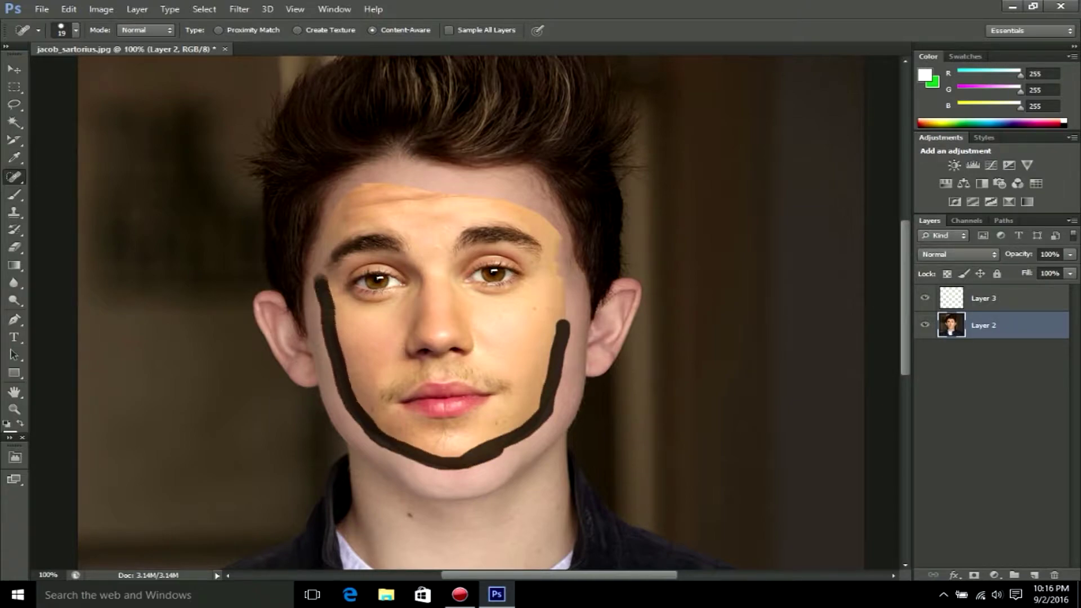
Step: Spot-heal the forehead, chin and lower-face seams of the merged face
left_click(396, 183)
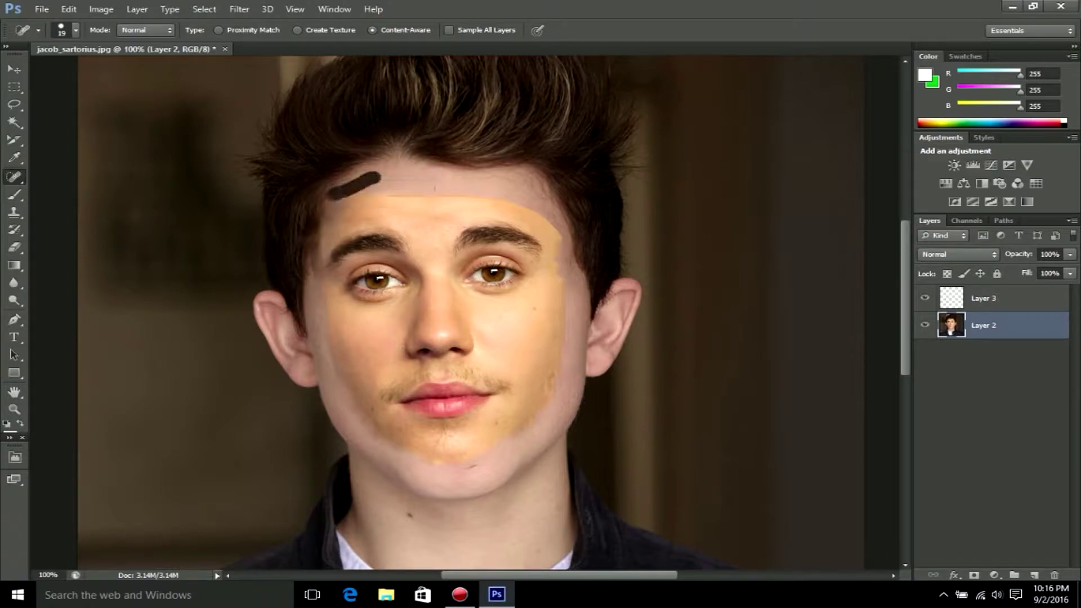
left_click_drag(447, 194, 374, 194)
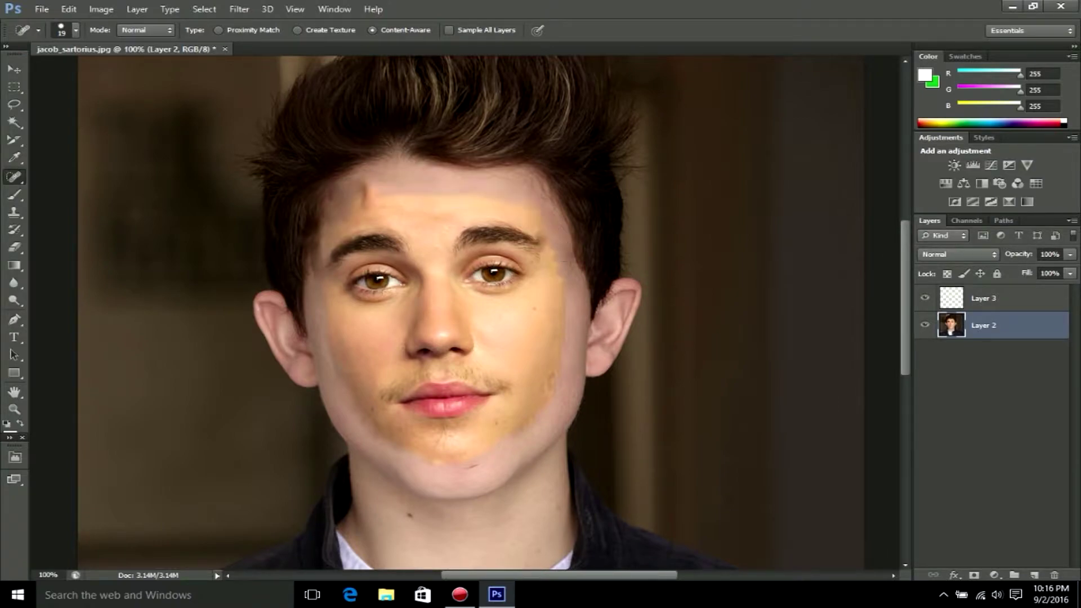
left_click_drag(501, 440, 394, 463)
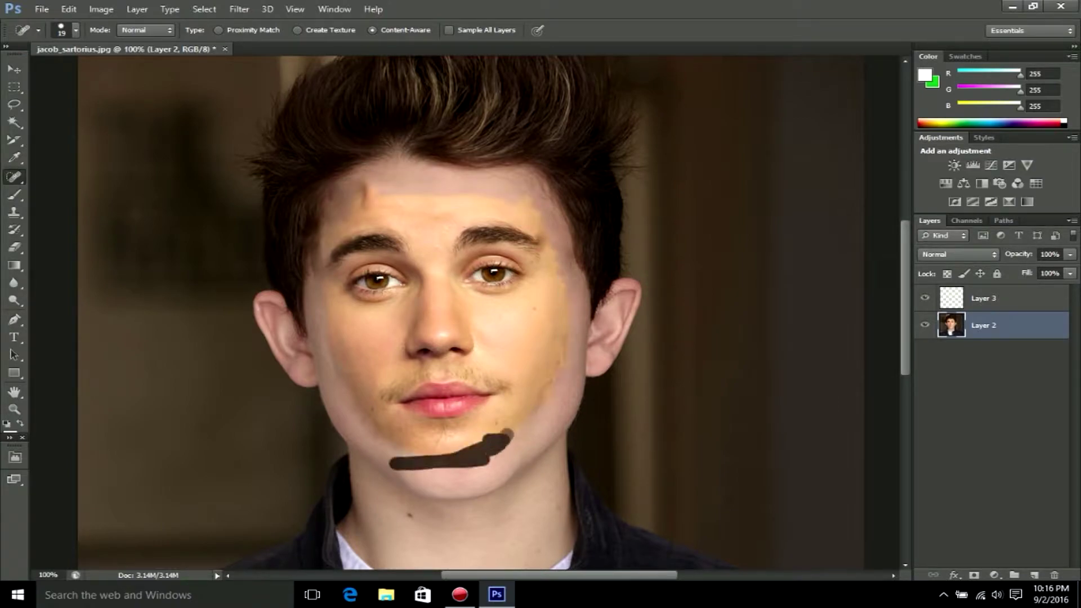
left_click_drag(336, 248, 336, 247)
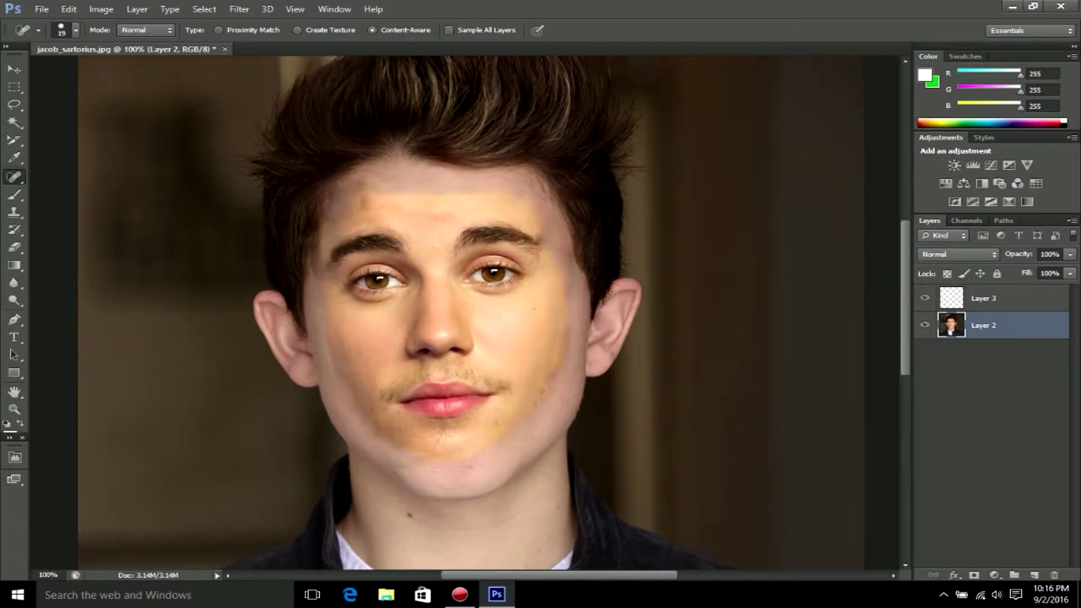
left_click(69, 9)
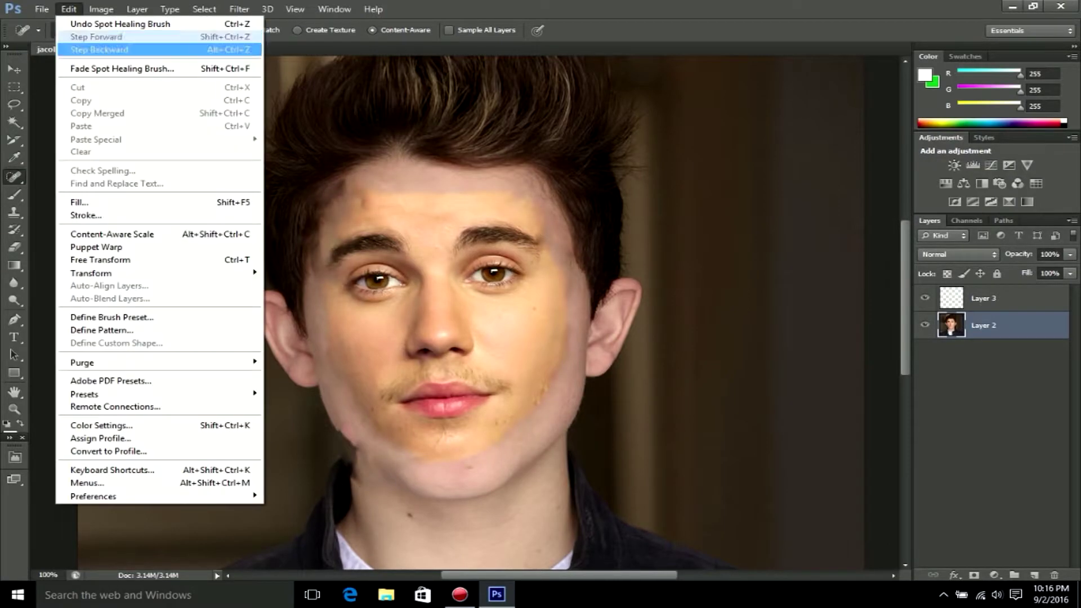
right_click(990, 329)
Step: Preview a Color Overlay in the Layer Style dialog, then cancel without applying
left_click(895, 15)
left_click(550, 224)
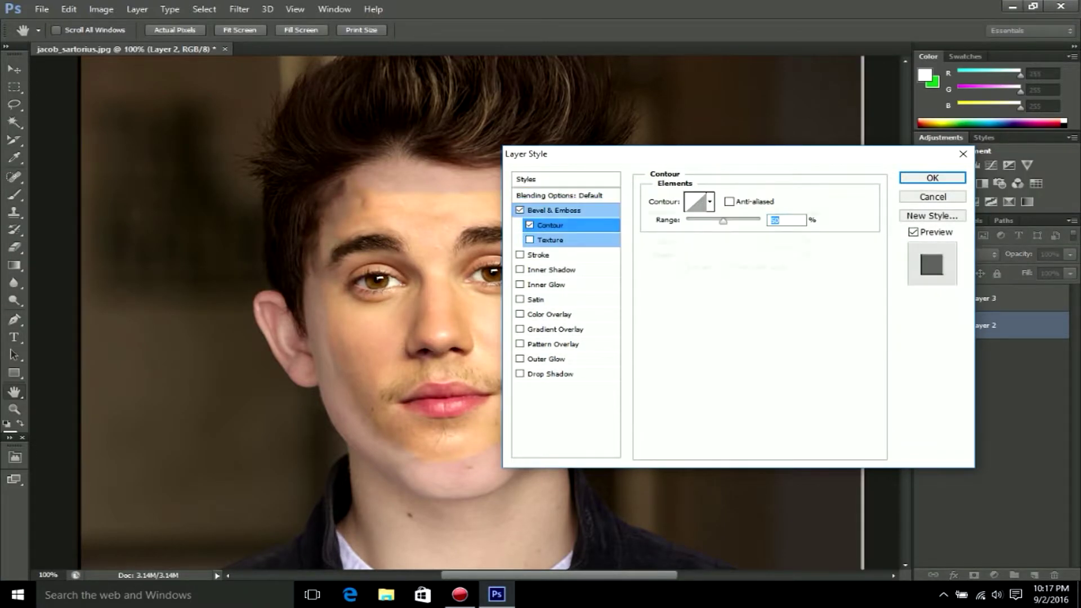
left_click(520, 314)
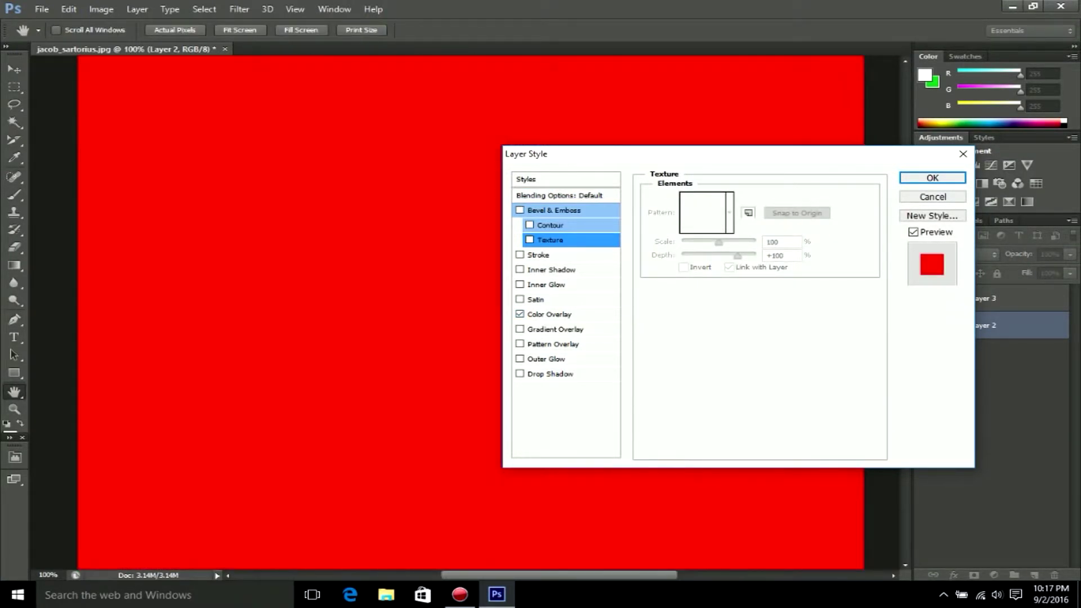
left_click(519, 314)
left_click(932, 178)
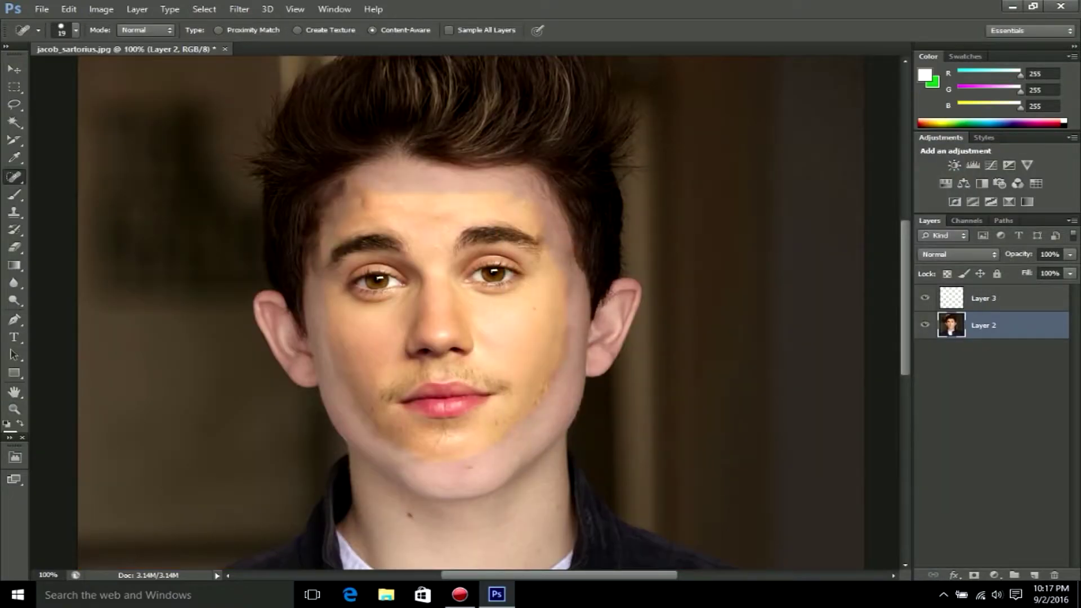
Step: Add a colorized Hue/Saturation adjustment at saturation 25 tinting the photo reddish
left_click(964, 183)
mouse_move(769, 148)
left_mouse_down()
mouse_move(751, 147)
mouse_move(770, 149)
left_mouse_up()
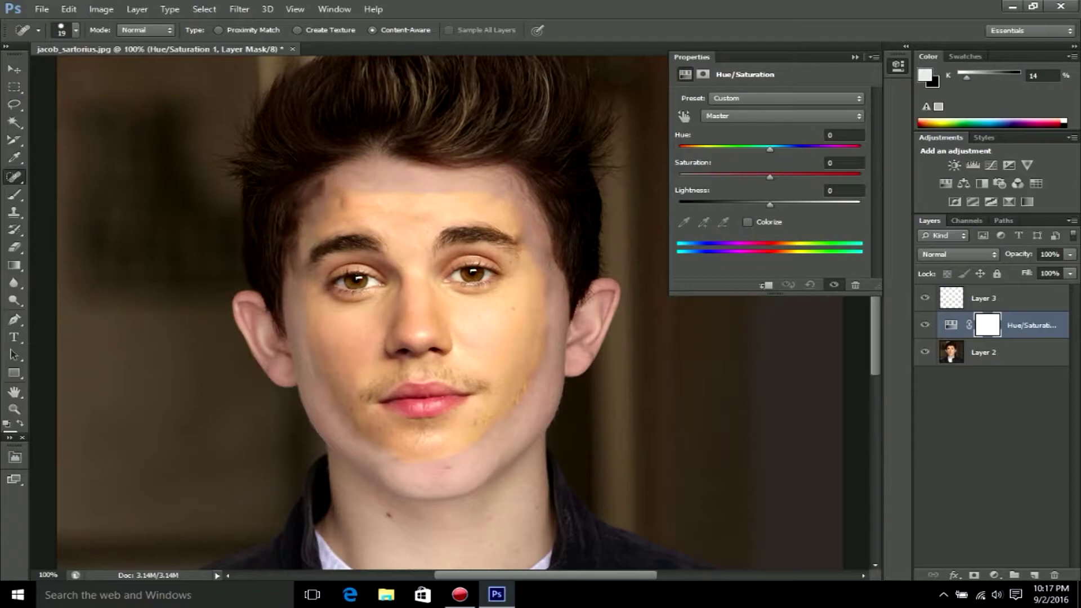
left_click(747, 221)
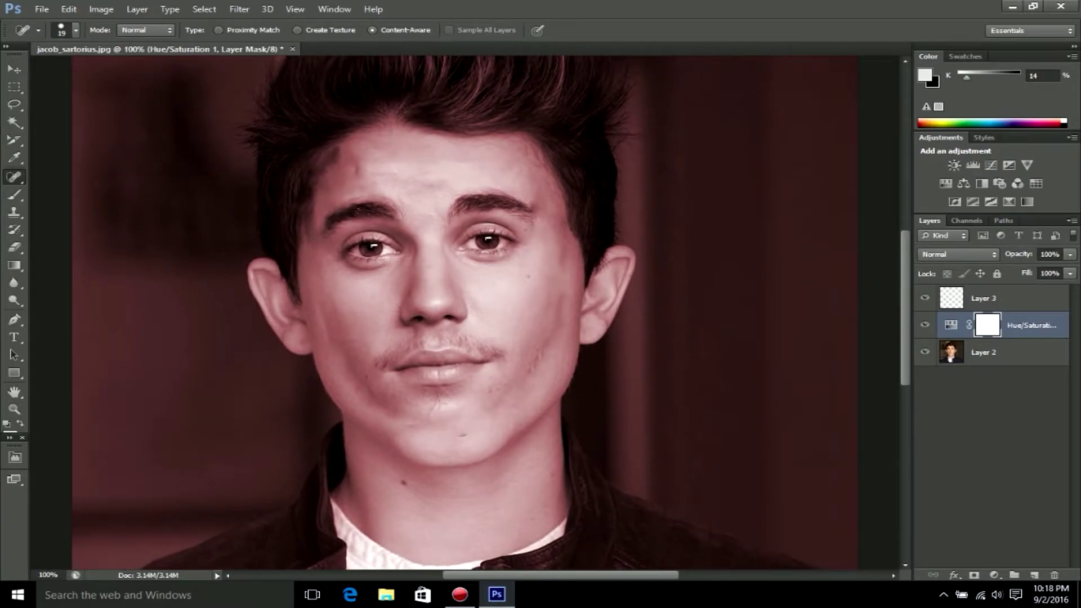
key("z")
key("ctrl+minus")
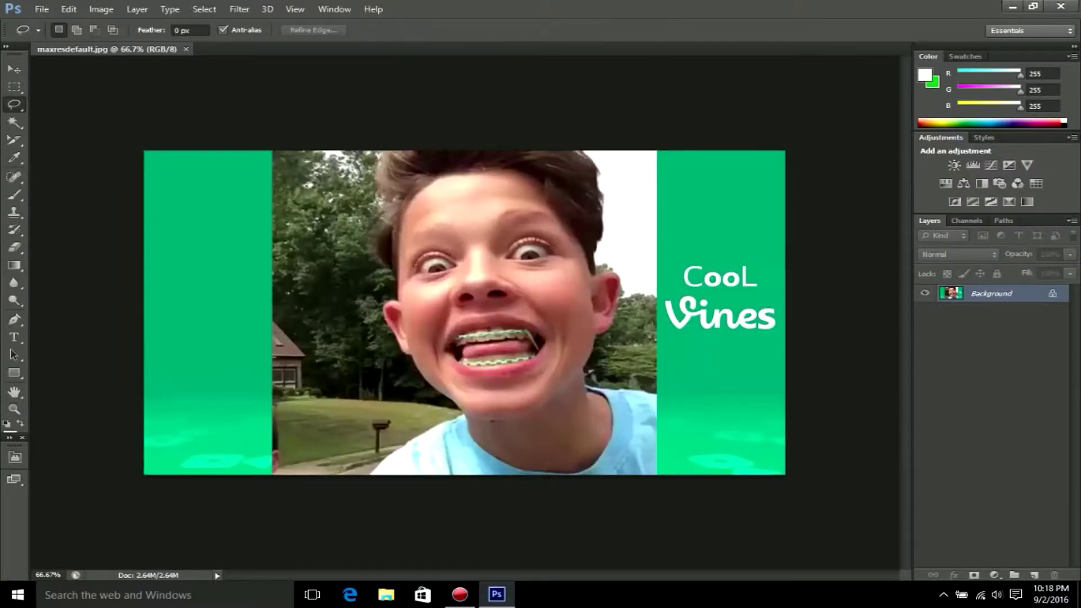
key("z")
key("ctrl+plus")
key("ctrl+plus")
key("l")
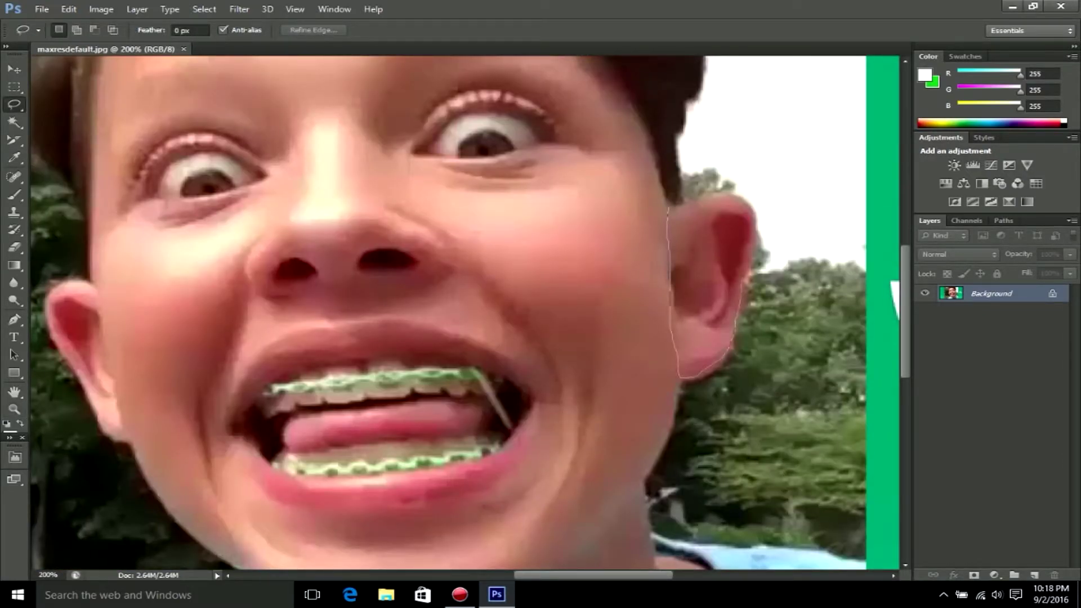
Step: Copy the selected ear onto Layer 1 and move it down below the original ear
right_click(683, 198)
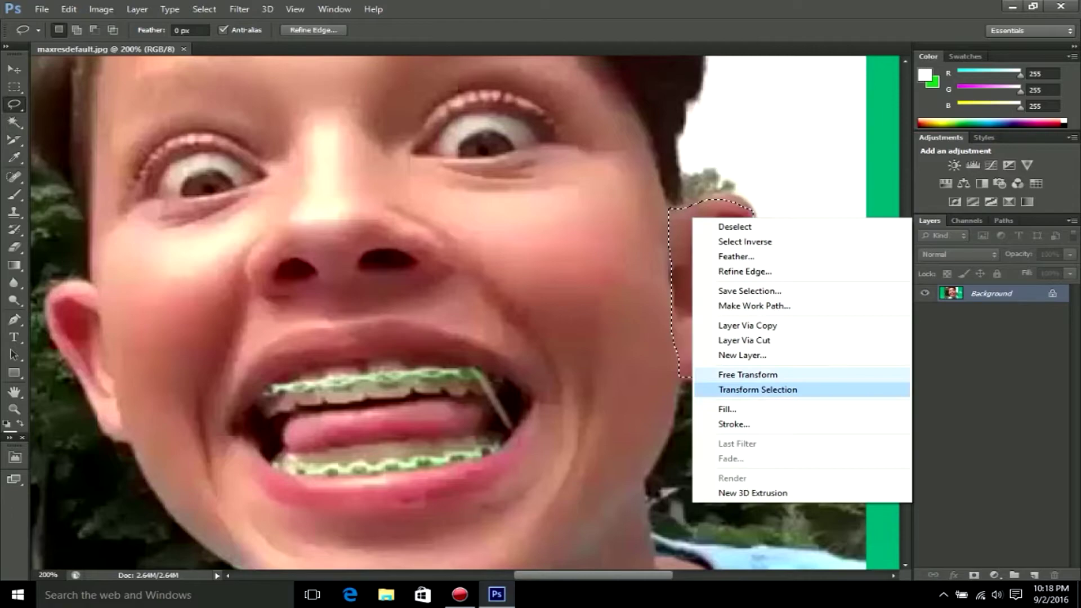
left_click(726, 326)
key("v")
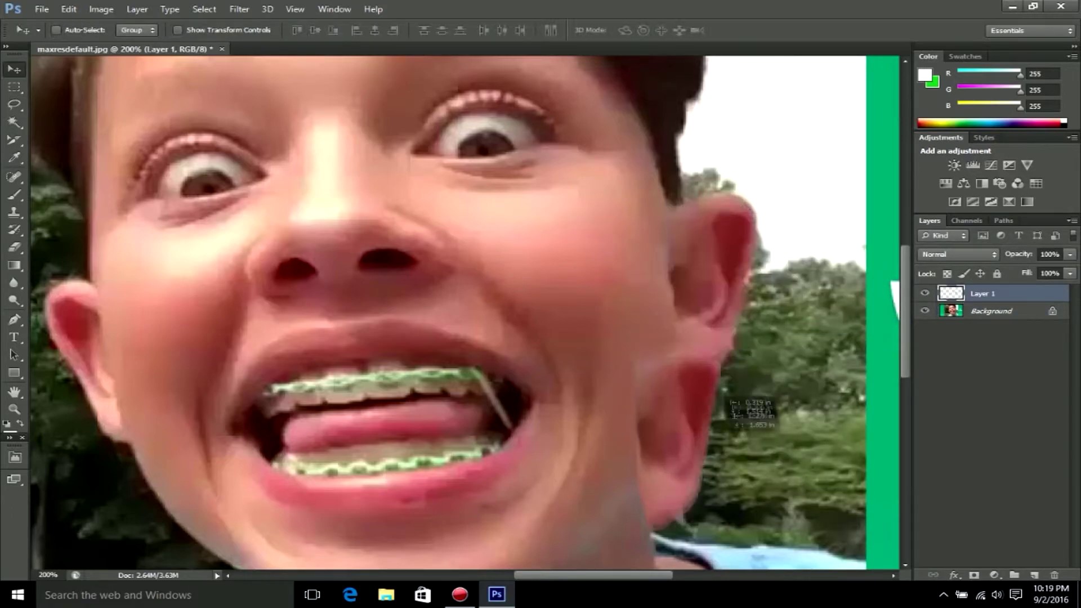
left_click_drag(741, 169, 709, 333)
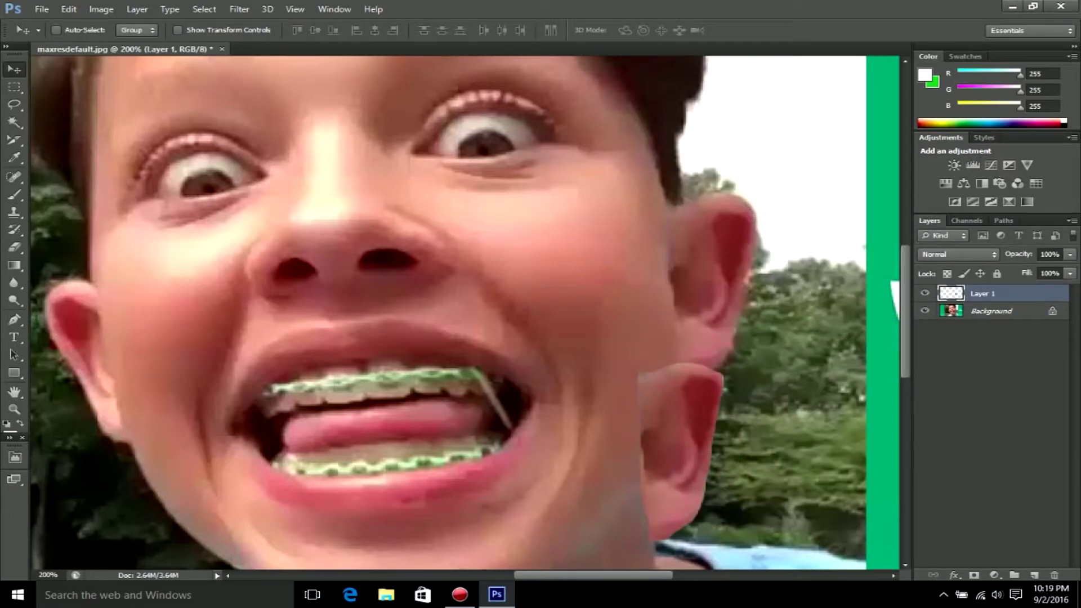
left_click_drag(708, 383, 695, 372)
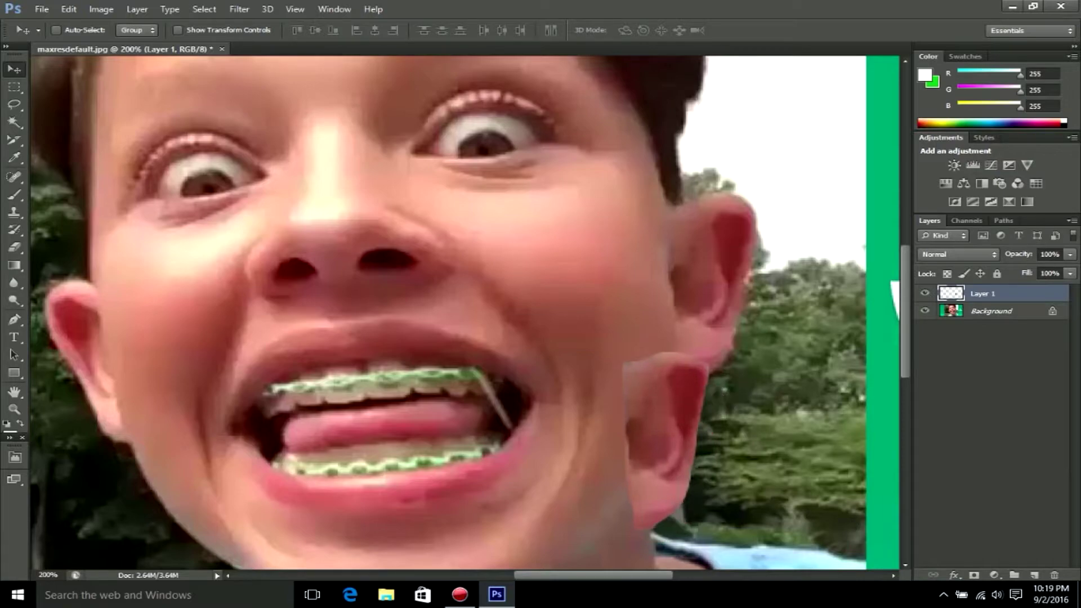
right_click(695, 373)
key("Escape")
key("h")
left_click_drag(428, 315, 476, 247)
Step: Fine-tune the copied ear's position on the cheek
key("j")
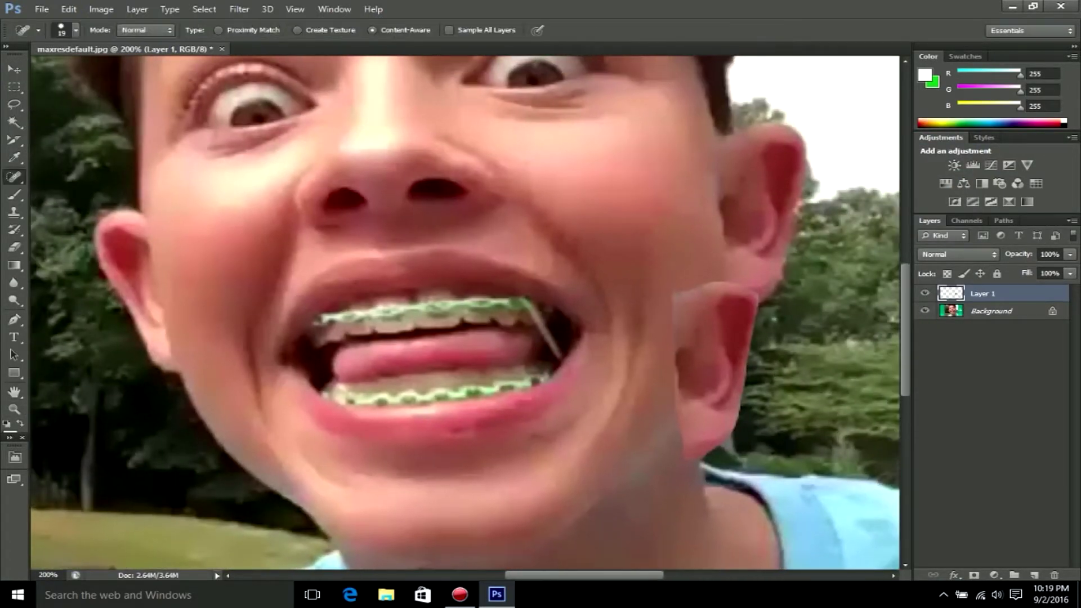
left_click(15, 87)
left_click(84, 80)
left_click_drag(628, 475, 816, 293)
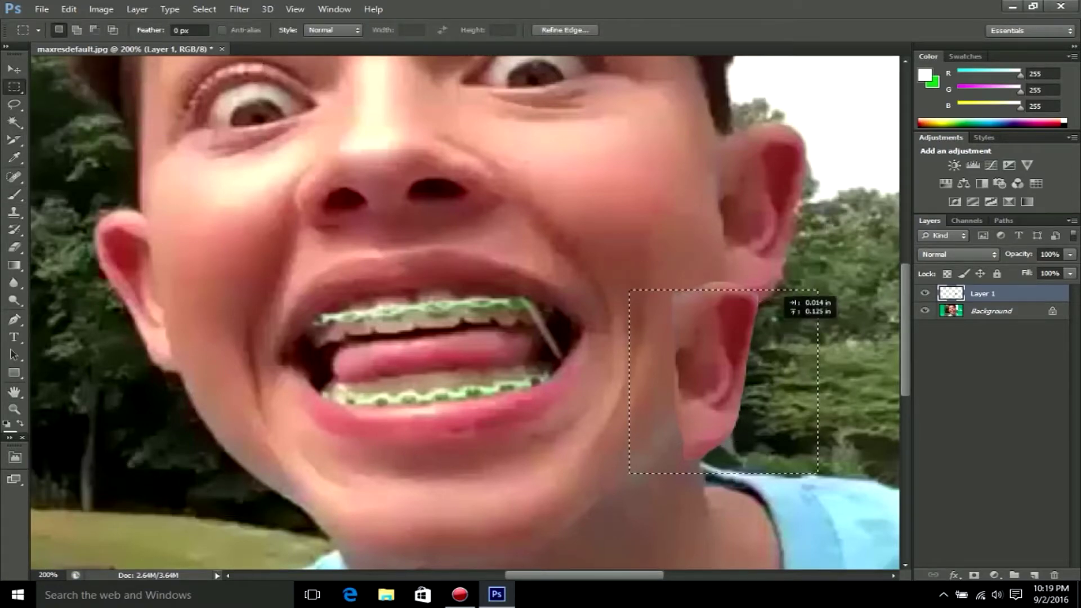
key("ctrl+d")
key("v")
left_click_drag(716, 296, 714, 313)
right_click(951, 293)
Step: Rotate the copied ear about 14° clockwise with Free Transform
key("Escape")
left_click(102, 9)
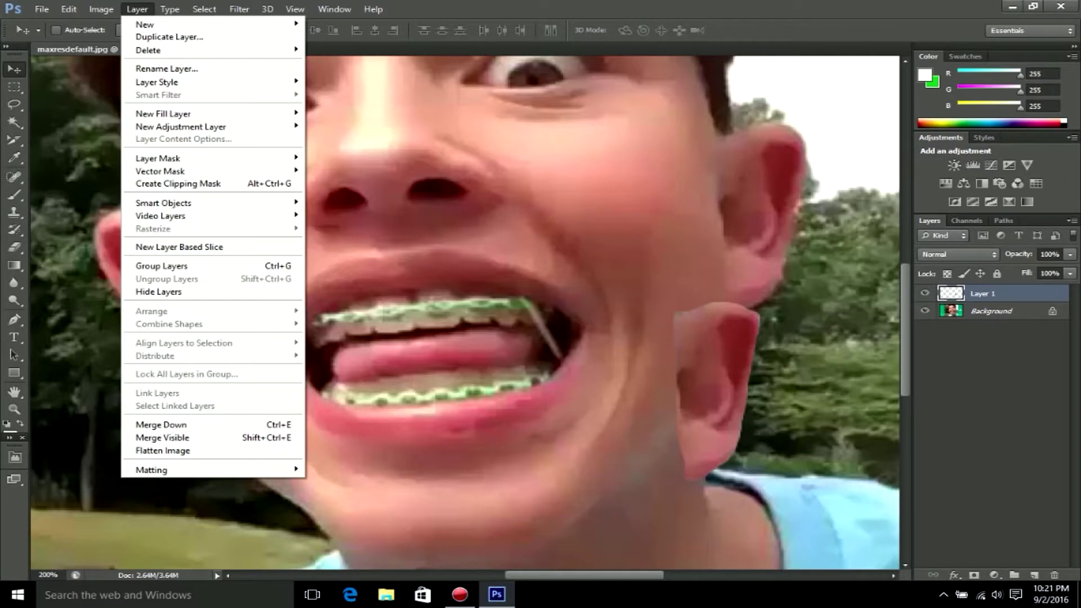
left_click(292, 289)
left_click_drag(768, 295, 790, 311)
key("Return")
Step: Duplicate the ear layer as Layer 1 copy and move it to the left
right_click(991, 294)
left_click(828, 114)
left_click(668, 179)
mouse_move(732, 323)
left_mouse_down()
mouse_move(171, 335)
mouse_move(183, 338)
mouse_move(78, 223)
mouse_move(62, 234)
left_mouse_up()
Step: Tilt the ear copy about -5°, flip it horizontally, and place it below the left ear
left_click(69, 9)
left_click(293, 302)
left_click(68, 9)
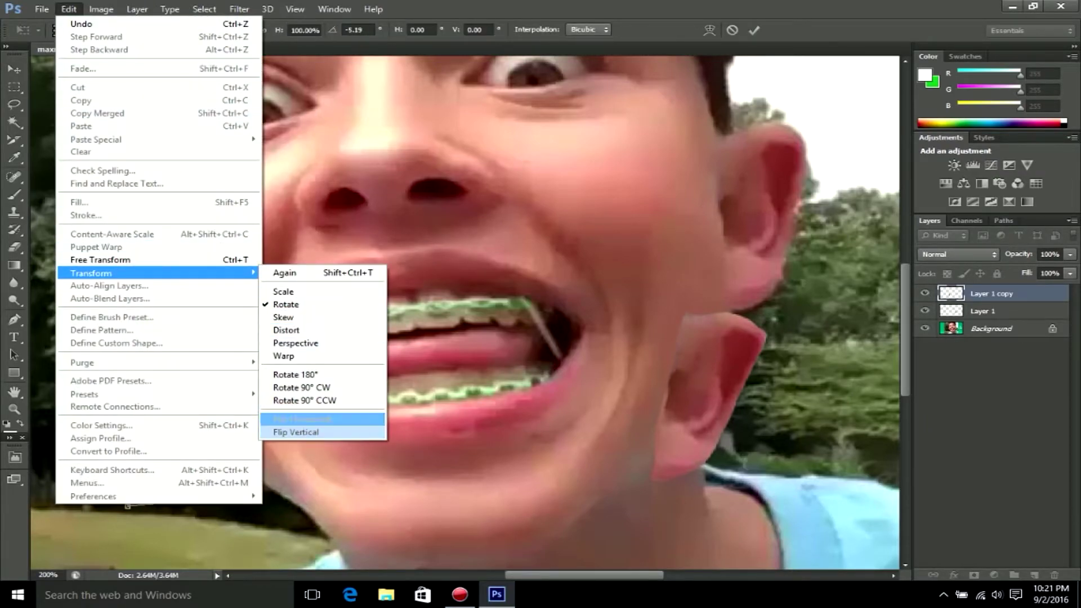
left_click(302, 419)
left_click_drag(265, 361, 237, 420)
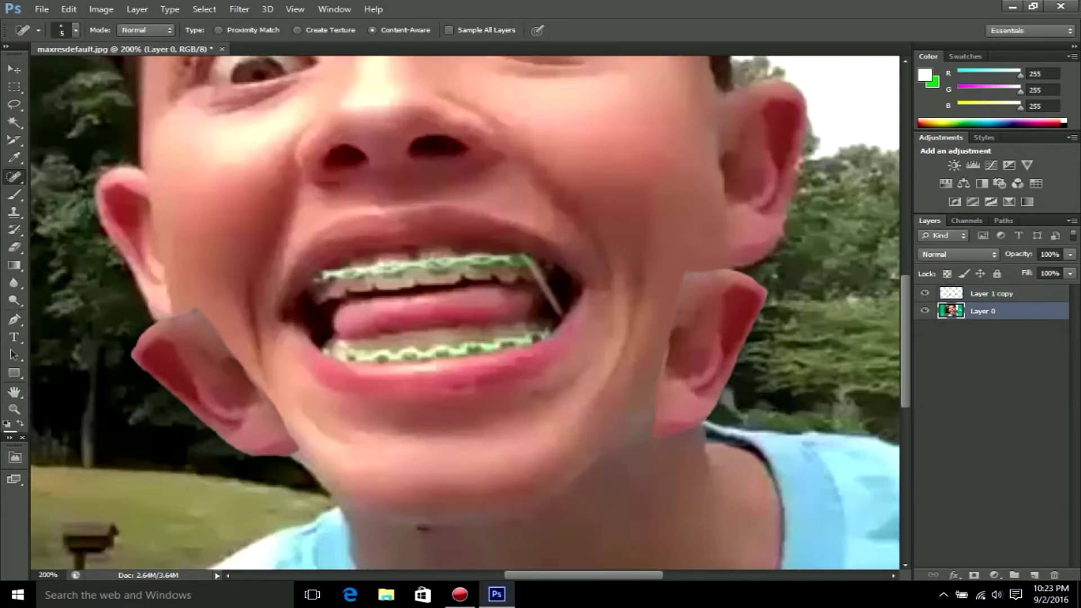
left_click(990, 293, "shift")
right_click(990, 293)
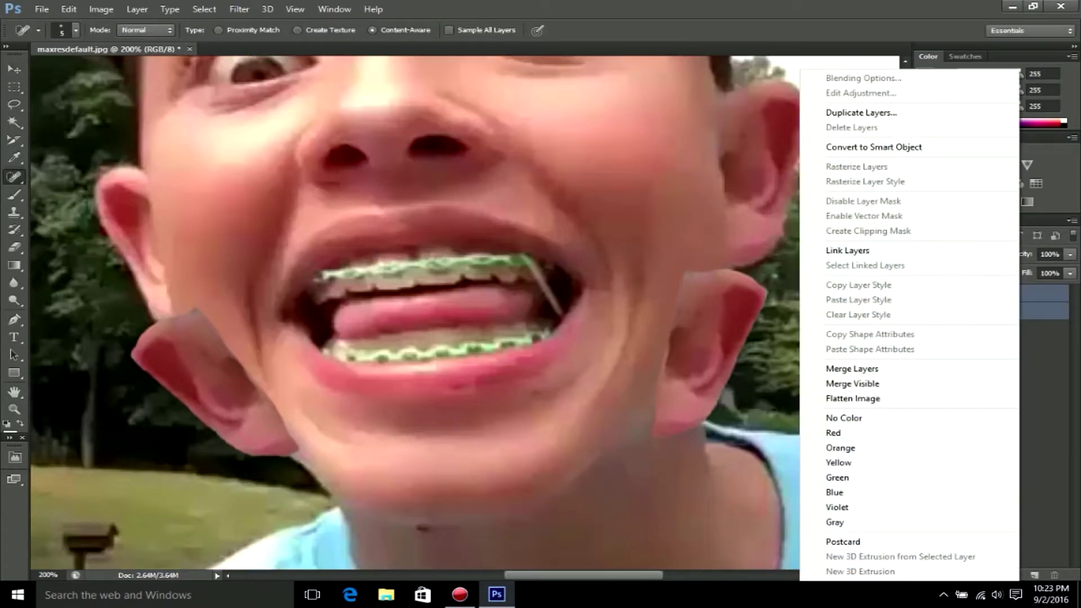
Step: Merge the ear layers into the photo and heal both cheek seams with brush size 18
left_click(861, 430)
left_click(62, 30)
left_click_drag(22, 71, 40, 71)
mouse_move(191, 293)
left_mouse_down()
mouse_move(304, 453)
mouse_move(176, 308)
left_mouse_up()
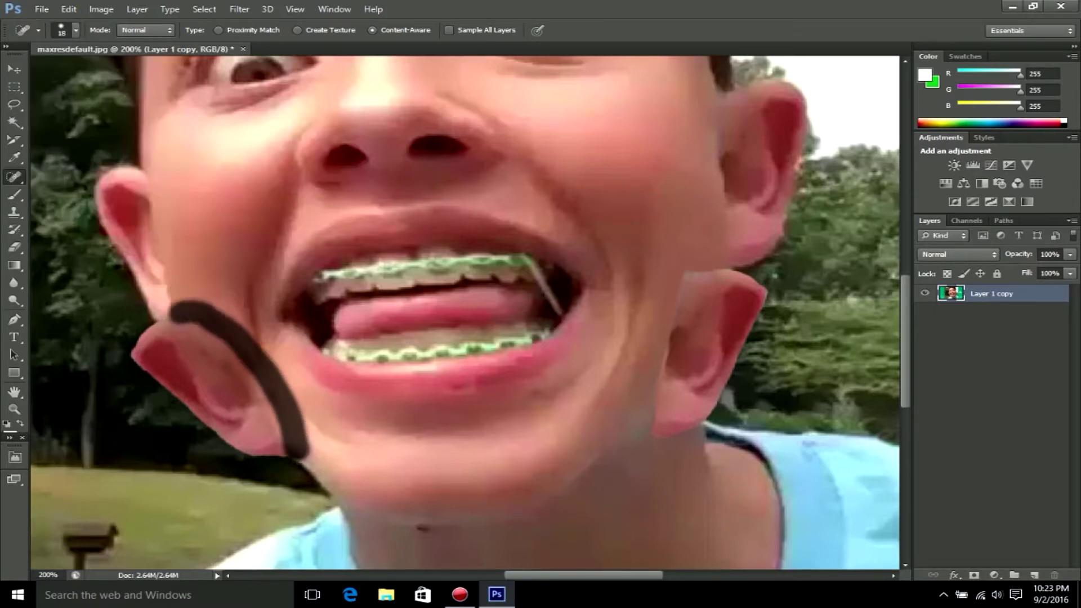
left_click_drag(701, 256, 643, 444)
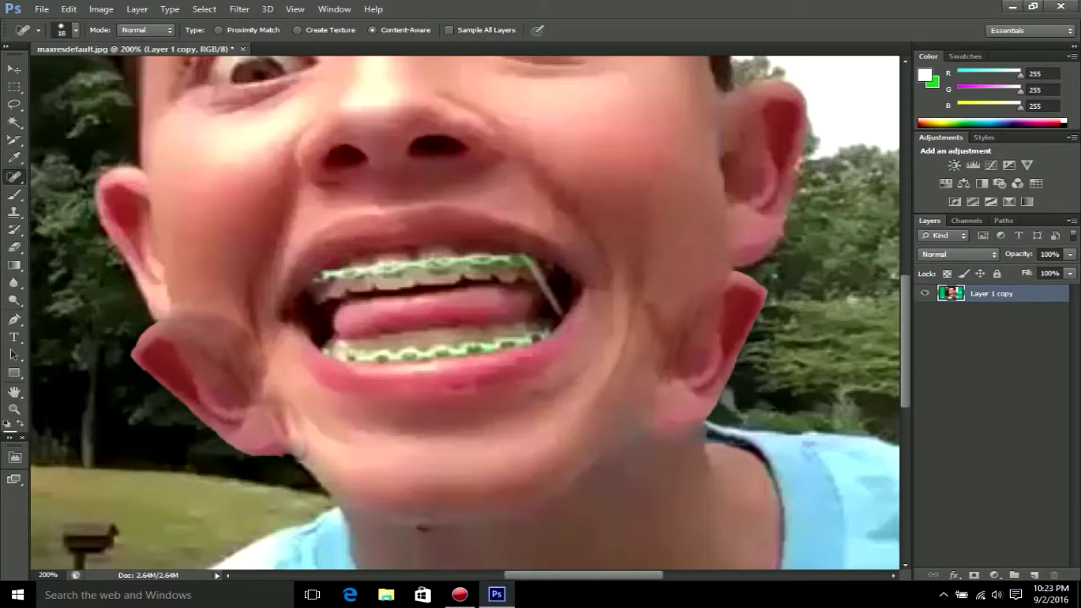
scroll(465, 312, "up", 4)
scroll(465, 312, "down", 1)
key("l")
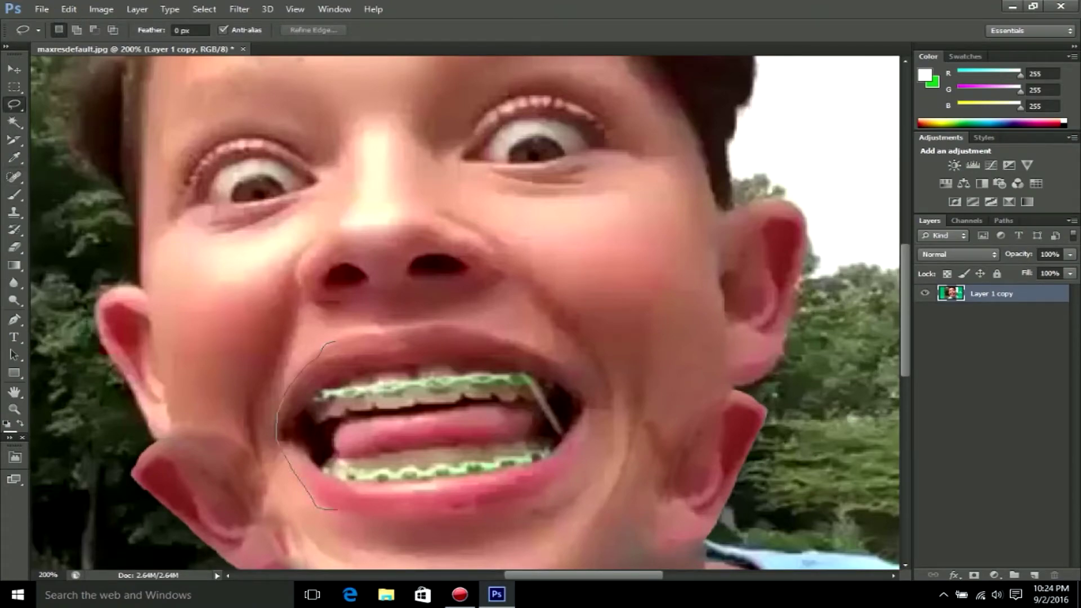
Step: Copy the selected braces mouth to a new layer, move it up and shrink it over the right eye
right_click(402, 67)
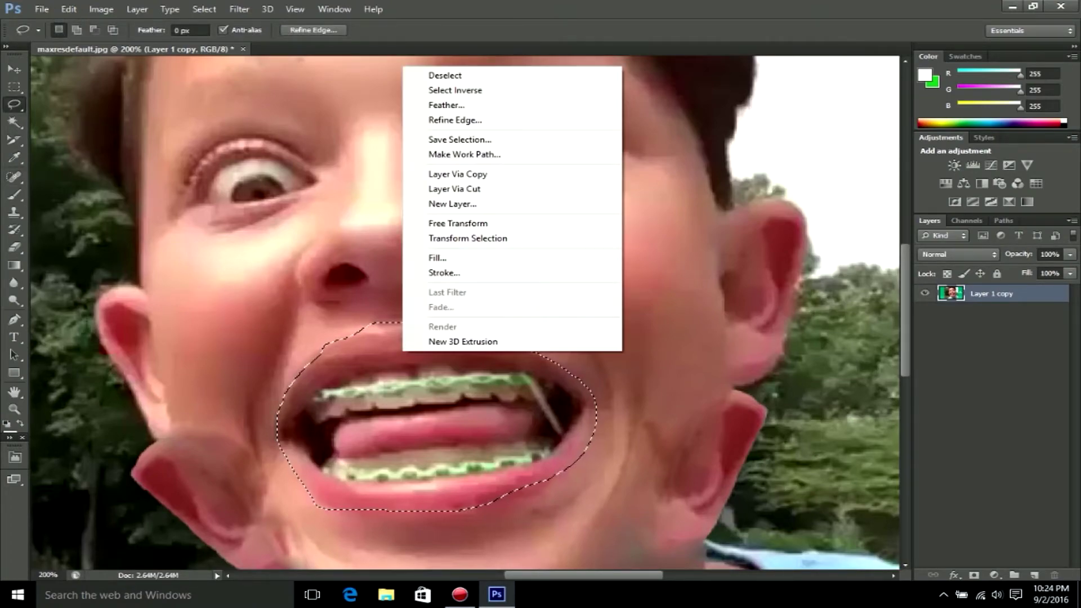
left_click(457, 194)
key("v")
left_click_drag(442, 408, 549, 135)
left_click(68, 9)
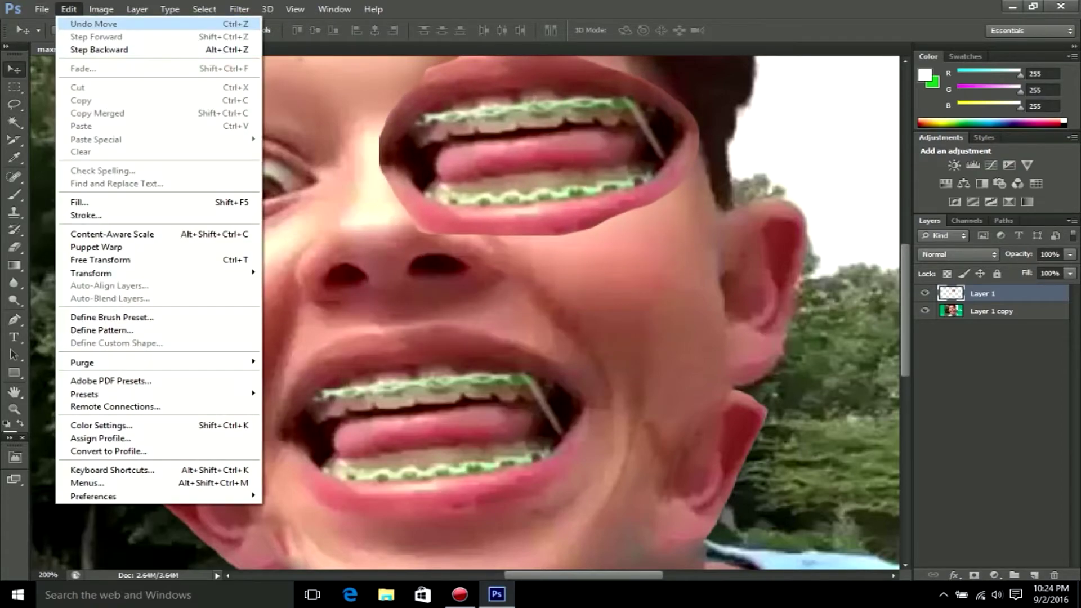
left_click(302, 300)
mouse_move(381, 235)
left_mouse_down()
mouse_move(570, 136)
mouse_move(422, 181)
left_mouse_up()
mouse_move(446, 106)
left_mouse_down()
mouse_move(468, 112)
mouse_move(457, 87)
left_mouse_up()
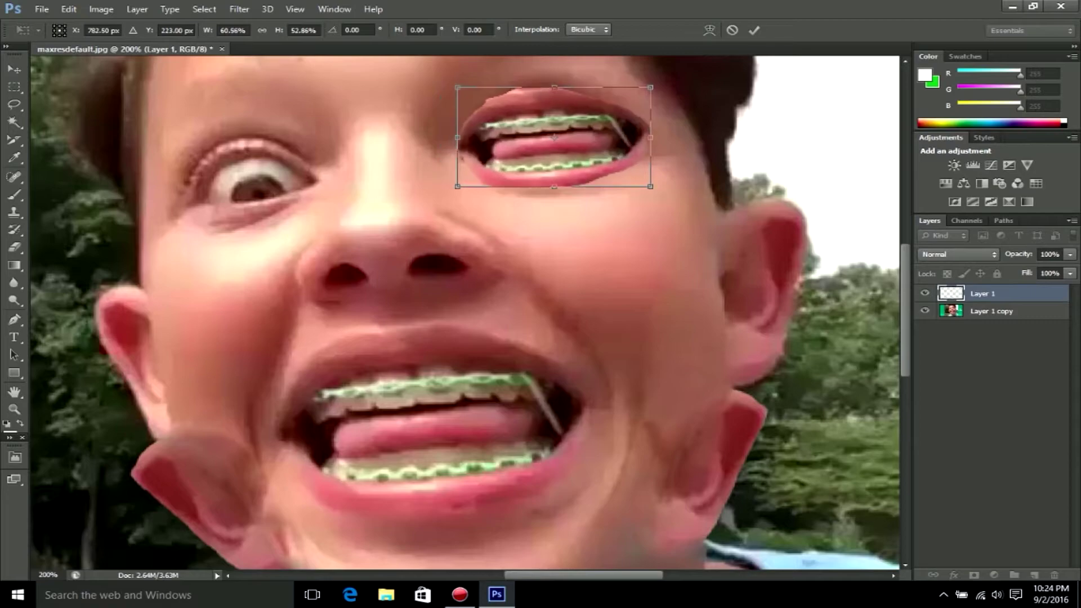
left_click_drag(554, 137, 547, 134)
Step: Rotate the eye mouth about -2.4° and commit the transform
left_click(68, 9)
left_click(315, 301)
left_click_drag(656, 186, 653, 194)
left_click_drag(547, 135, 243, 176)
key("Return")
Step: Duplicate the mouth layer and start scaling the copy for the left eye
right_click(1013, 293)
left_click(900, 113)
key("Return")
left_click(68, 9)
left_click(289, 291)
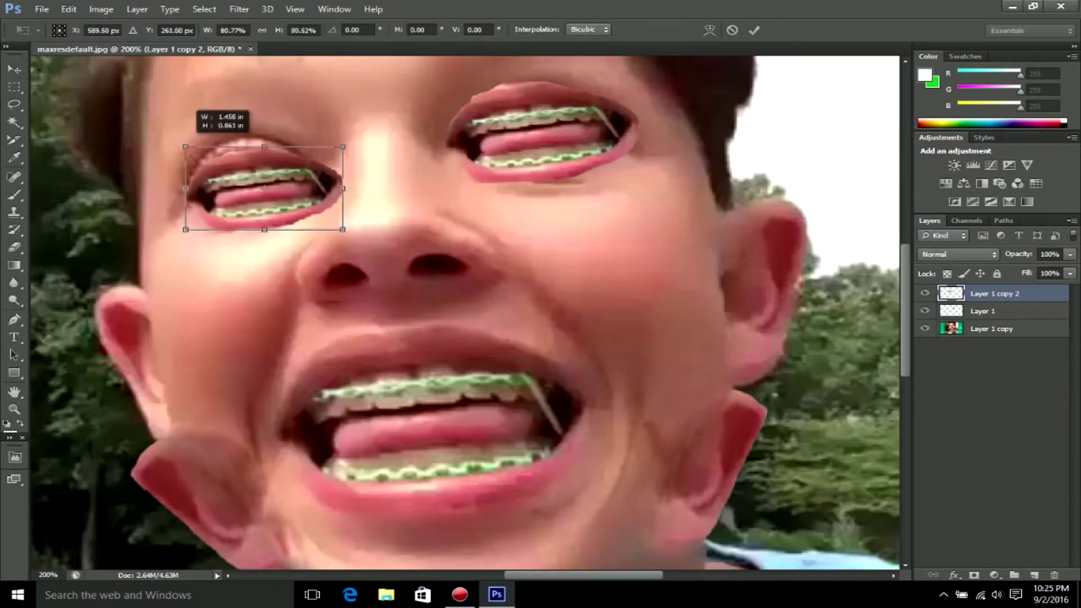
Step: Shrink and reposition the mouth copy over the left eye
left_click_drag(264, 133, 265, 159)
left_click_drag(281, 194, 276, 186)
left_click_drag(338, 159, 332, 141)
left_click_drag(270, 175, 264, 169)
left_click_drag(190, 149, 177, 134)
left_click_drag(309, 220, 315, 230)
right_click(270, 192)
Step: Rotate and flip the left-eye mouth, widen it over the eye, and tilt it about -11°
left_click(68, 9)
mouse_move(91, 273)
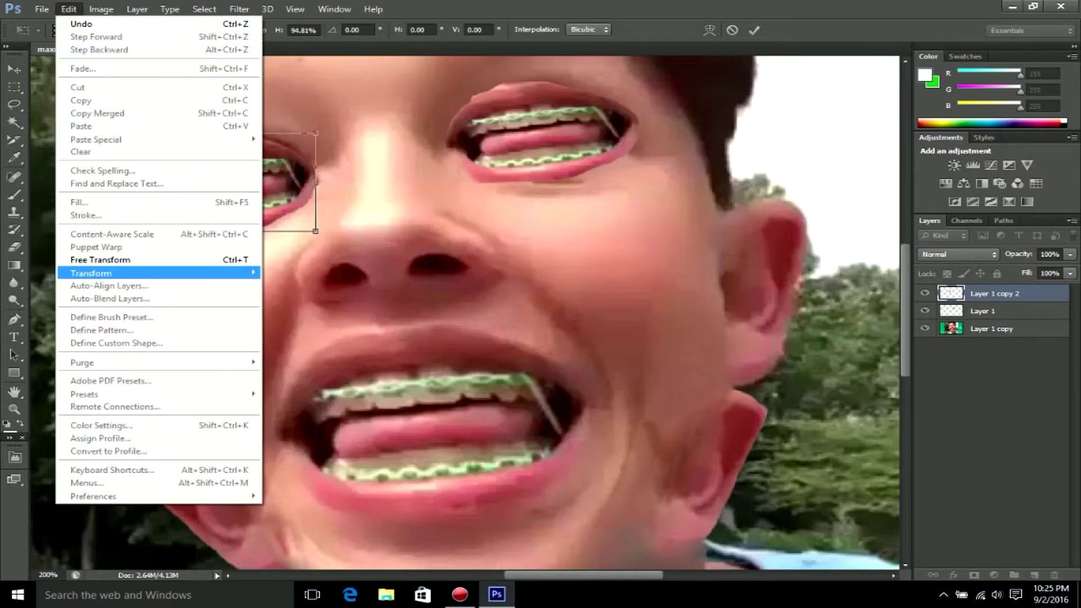
left_click(301, 387)
left_click(68, 9)
left_click(326, 460)
left_click_drag(307, 95, 149, 98)
left_click_drag(168, 180, 53, 186)
left_click_drag(124, 180, 230, 174)
mouse_move(166, 160)
left_mouse_down()
mouse_move(168, 185)
mouse_move(169, 169)
left_mouse_up()
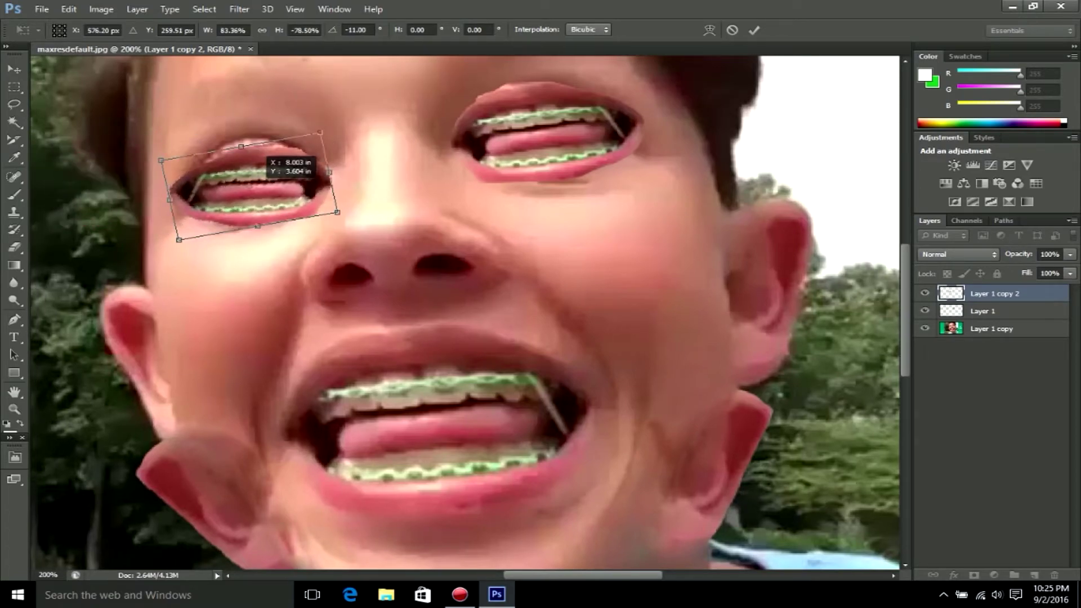
key("Return")
Step: Free Transform the right-eye mouth layer, moving and rotating it onto the right eye
left_click(982, 311)
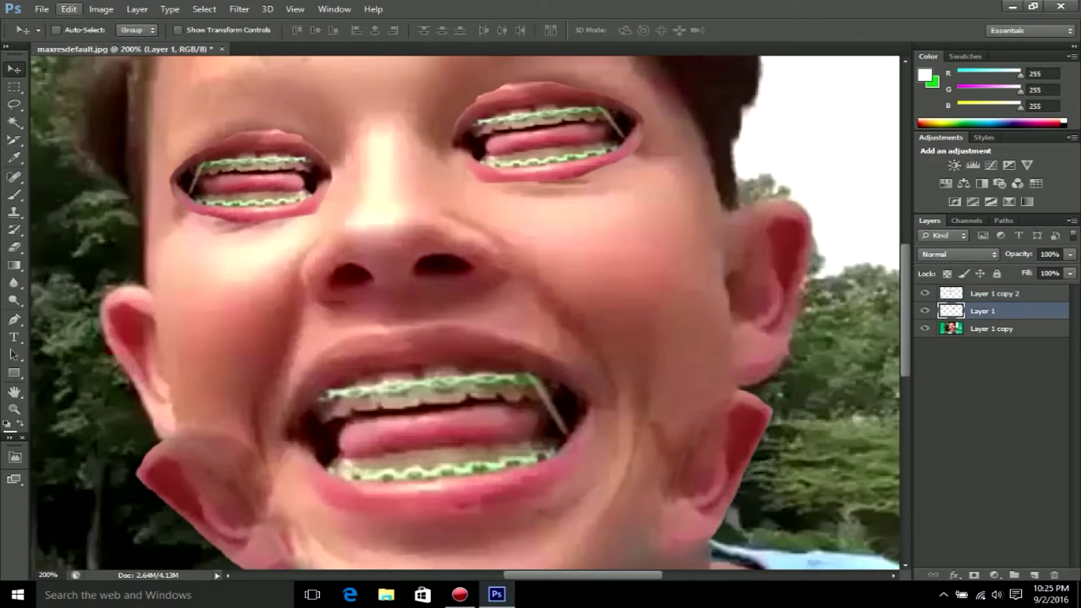
left_click(69, 9)
left_click(96, 254)
mouse_move(528, 102)
left_mouse_down()
mouse_move(307, 142)
mouse_move(504, 93)
left_mouse_up()
left_click_drag(641, 203, 648, 180)
key("Return")
Step: Mirror the Layer 1 copy 2 mouth horizontally and tilt it back over the left eye
left_click(991, 294)
left_click(69, 9)
left_click(96, 253)
mouse_move(169, 176)
left_mouse_down()
mouse_move(524, 169)
mouse_move(500, 177)
left_mouse_up()
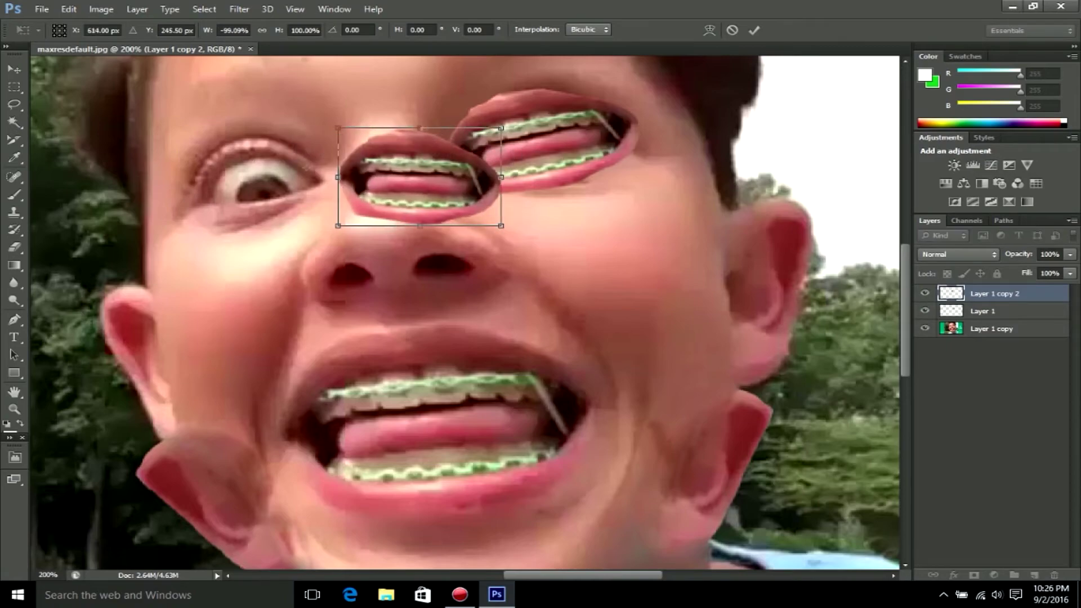
left_click_drag(419, 185, 265, 186)
left_click_drag(349, 225, 335, 185)
key("Return")
Step: Merge all three layers into one and spot-heal the lids beside the right-eye mouth
key("ctrl+alt+a")
key("ctrl+e")
key("j")
mouse_move(450, 113)
left_mouse_down()
mouse_move(538, 79)
mouse_move(619, 109)
mouse_move(563, 186)
mouse_move(444, 183)
left_mouse_up()
left_click(551, 188)
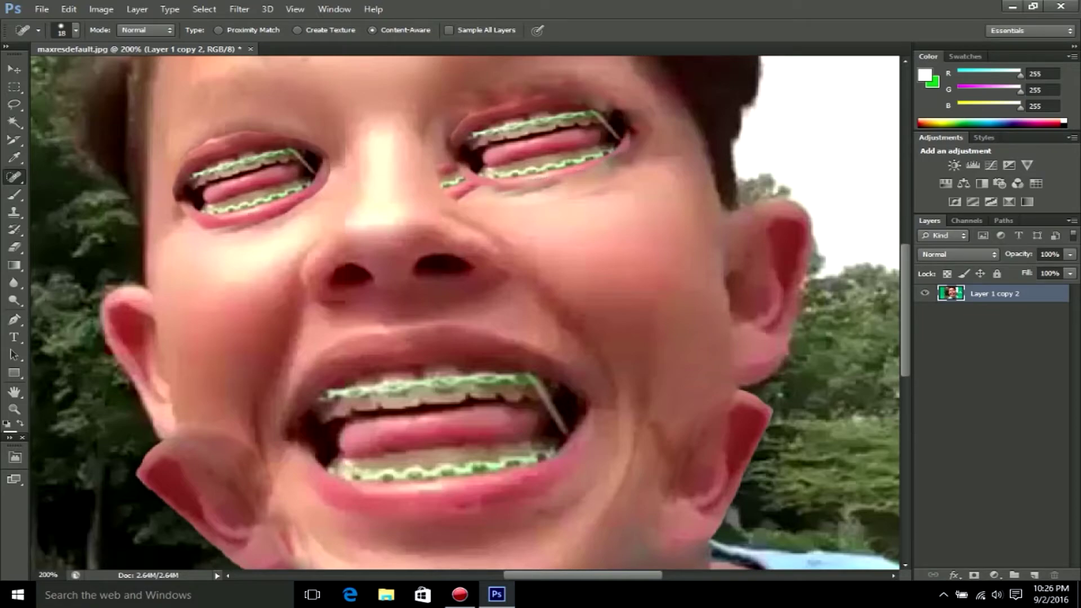
Step: Spot-heal the skin below the right-eye mouth and around the left-eye mouth
left_click_drag(628, 177, 489, 206)
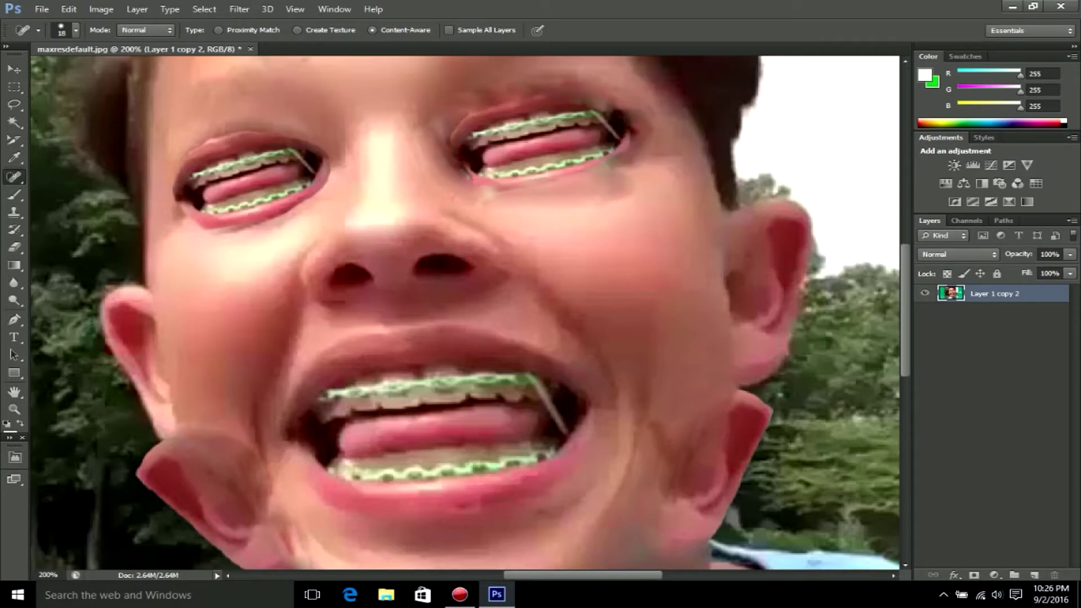
left_click_drag(355, 150, 307, 121)
left_click_drag(360, 154, 281, 113)
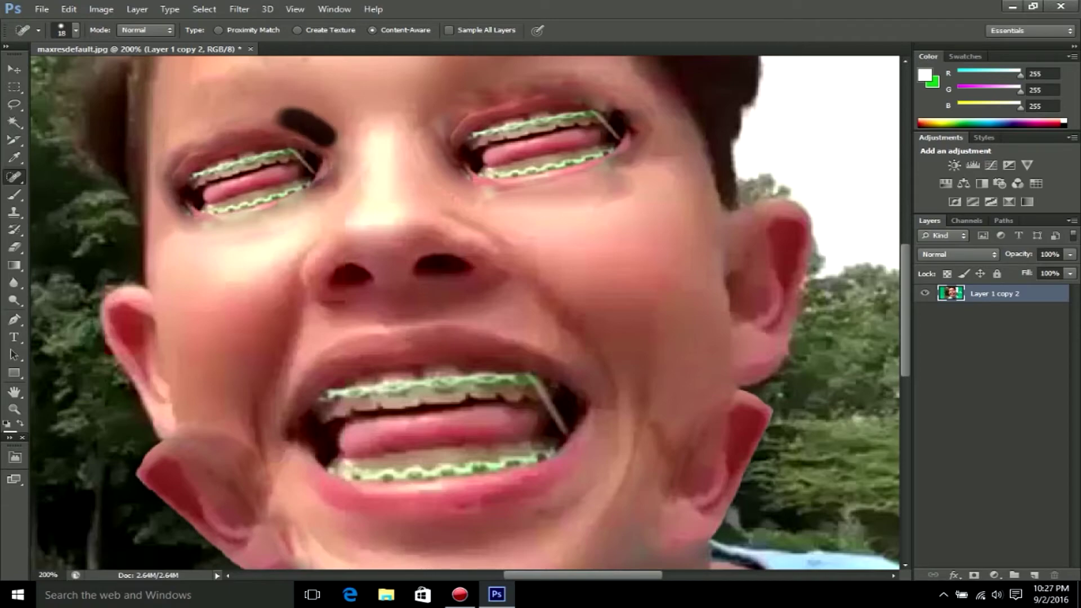
Step: Fit the whole image on screen using the Zoom tool's Fit on Screen
left_click(69, 9)
key("Escape")
scroll(465, 312, "down", 1)
key("z")
right_click(398, 354)
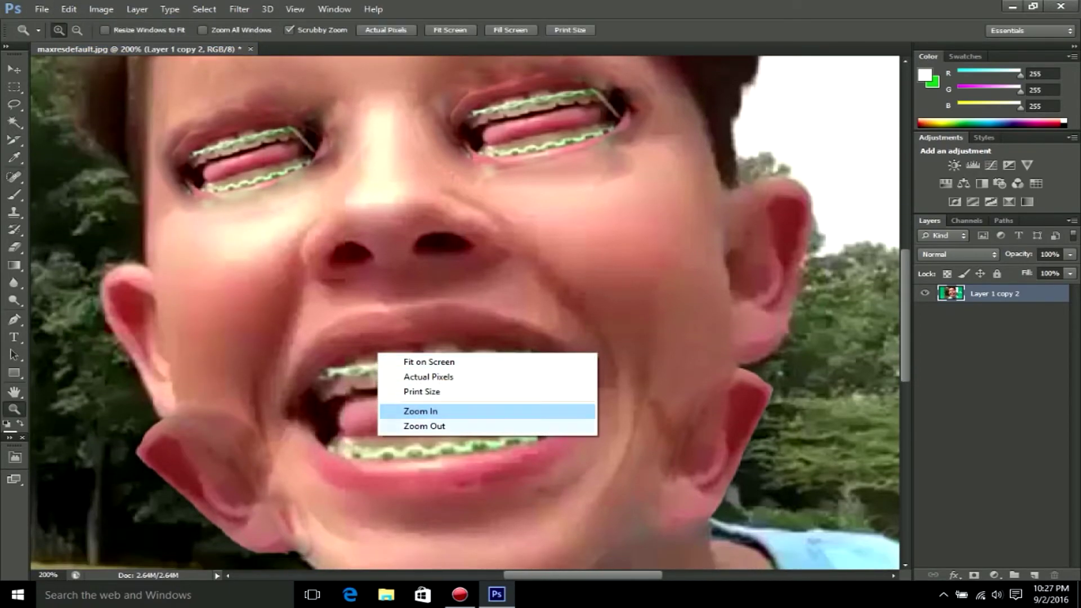
left_click(419, 361)
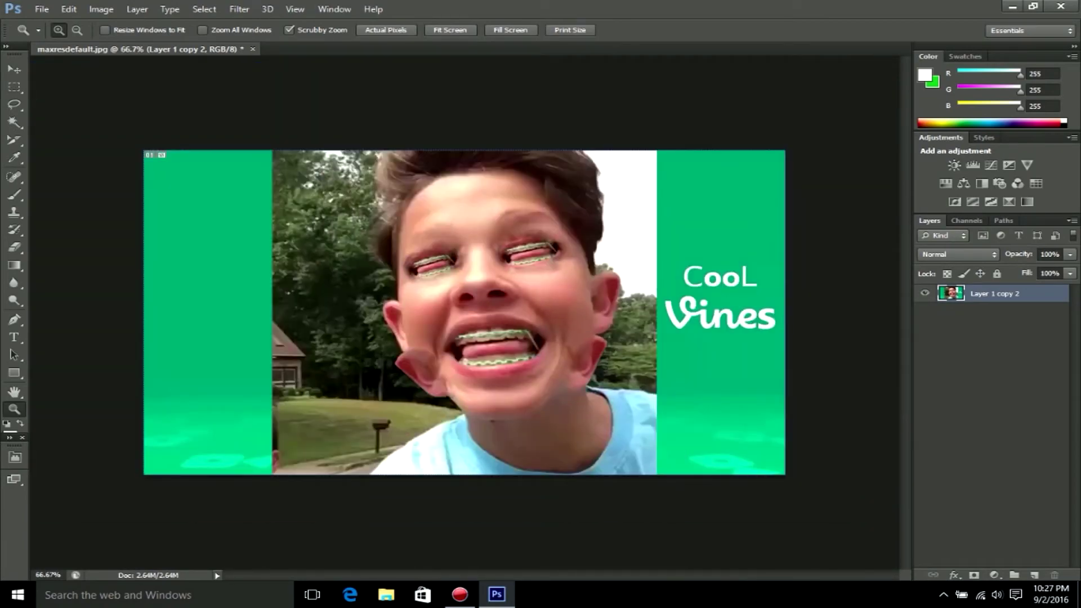
Step: Draw an Arial text box above CooL Vines and type the UNFUNNY BUT heading
key("t")
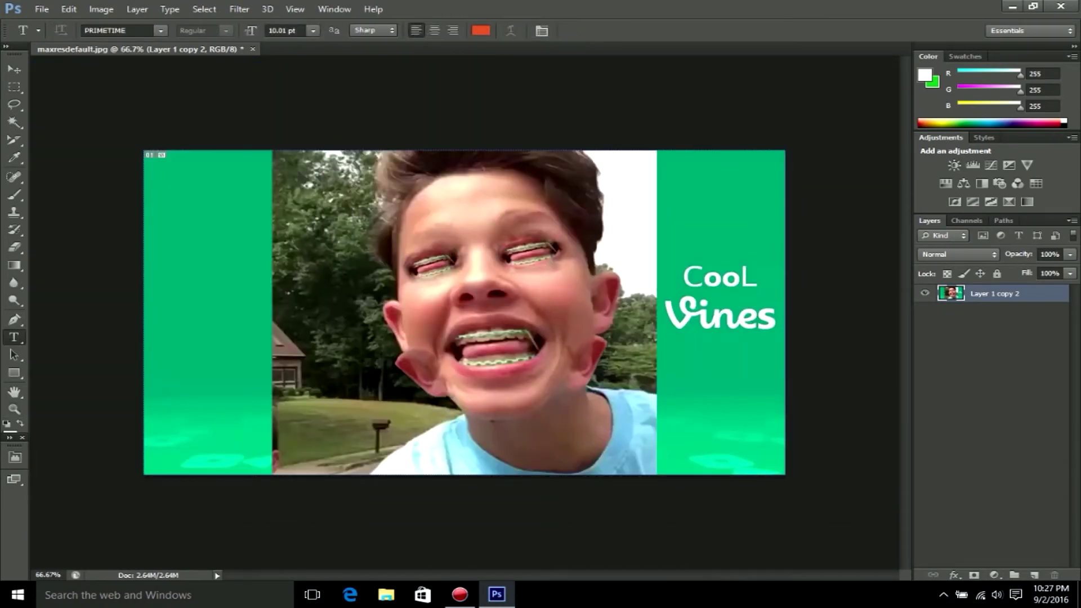
left_click(161, 30)
scroll(169, 225, "down", 10)
scroll(169, 225, "up", 15)
left_click(129, 60)
left_click_drag(679, 230, 764, 276)
type("COOLVINES")
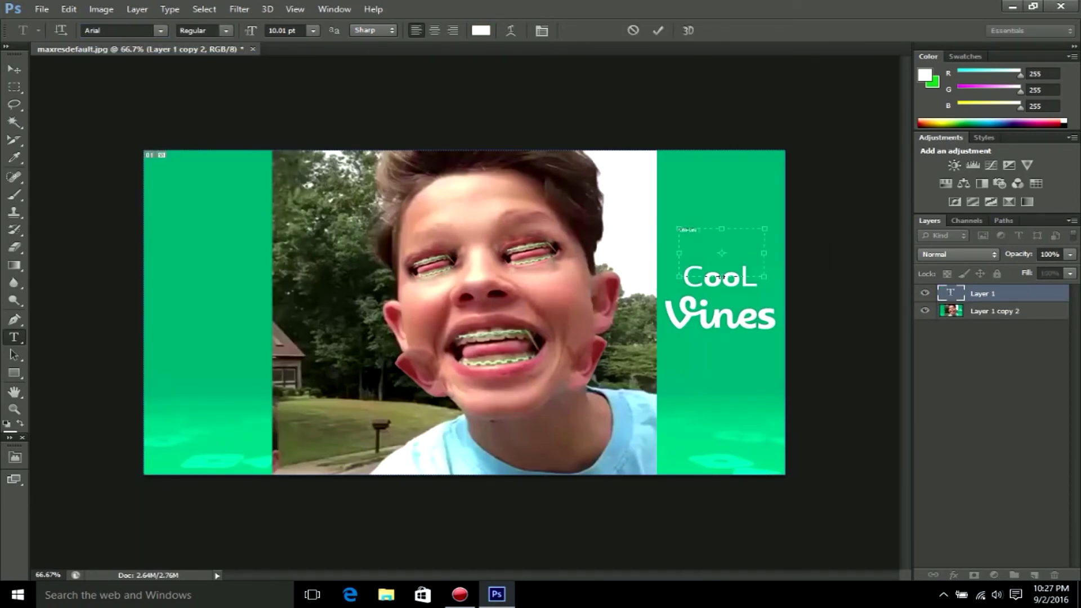
Step: Centre the text at 30 pt, commit it, and nudge it slightly lower
left_click(434, 31)
left_click(313, 31)
left_click(290, 245)
left_click(312, 30)
left_click(290, 201)
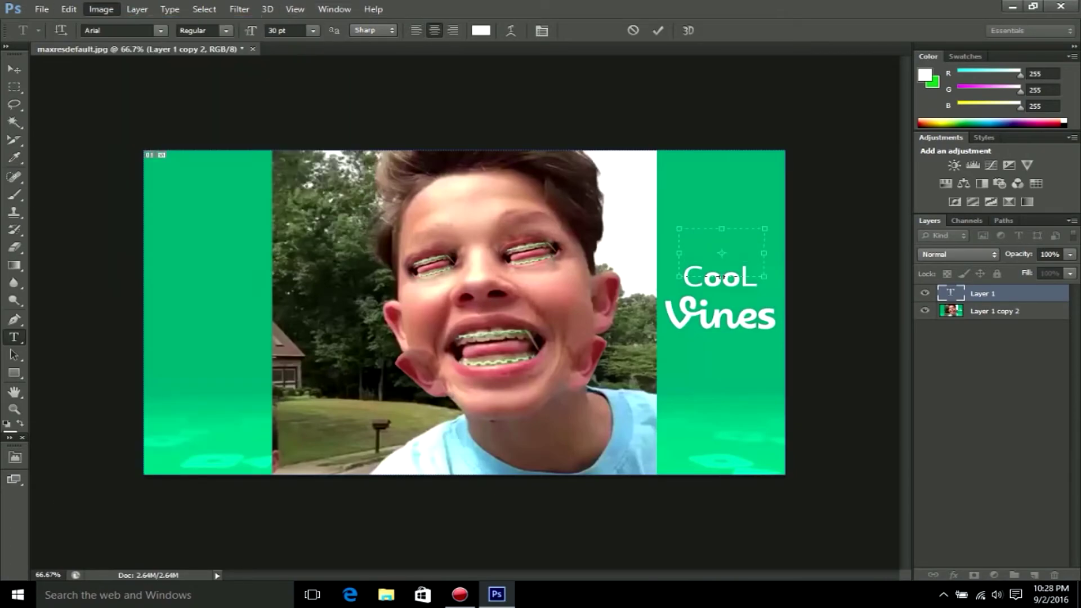
key("ctrl+Return")
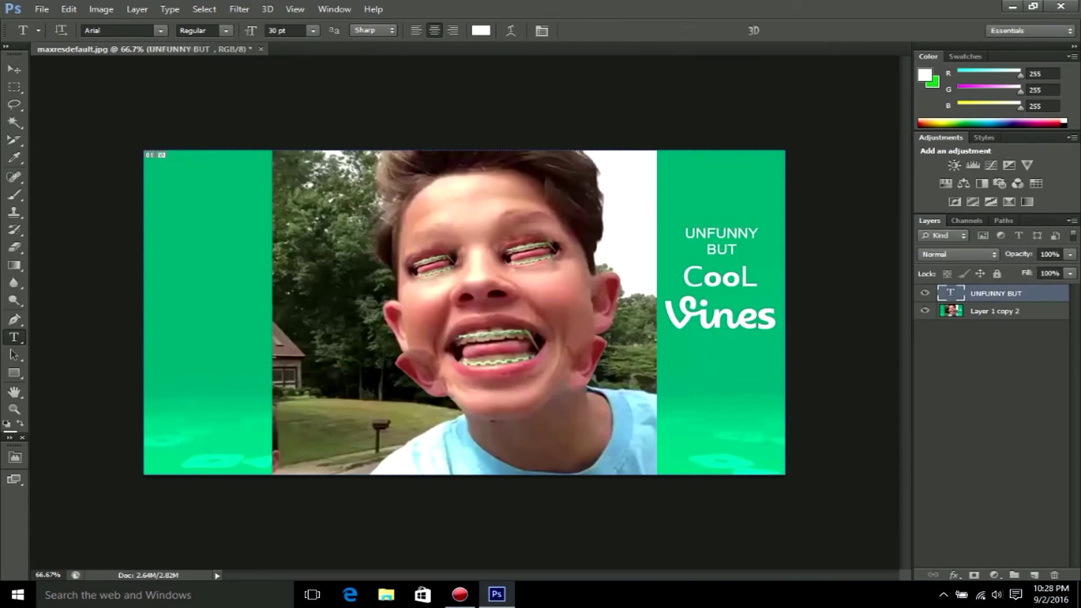
key("v")
left_click_drag(741, 213, 741, 219)
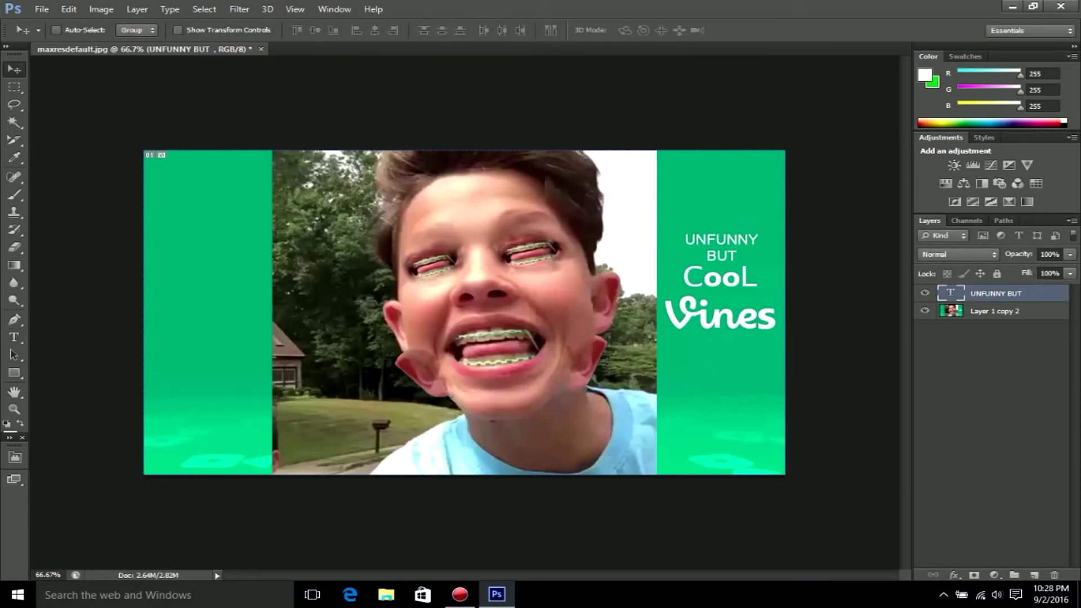